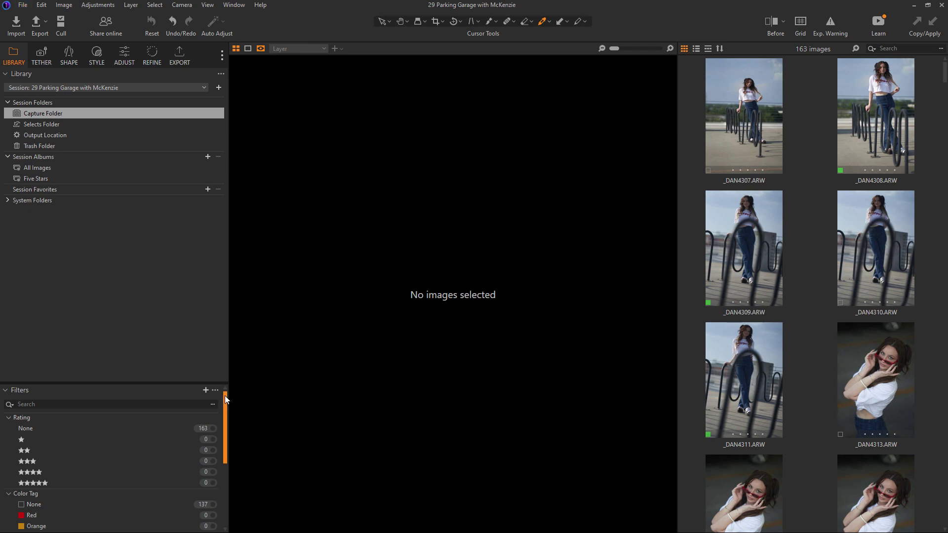
Filter the browser to the Green color tag, leaving 26 of 163 images.
drag(224, 396, 227, 430)
click(182, 479)
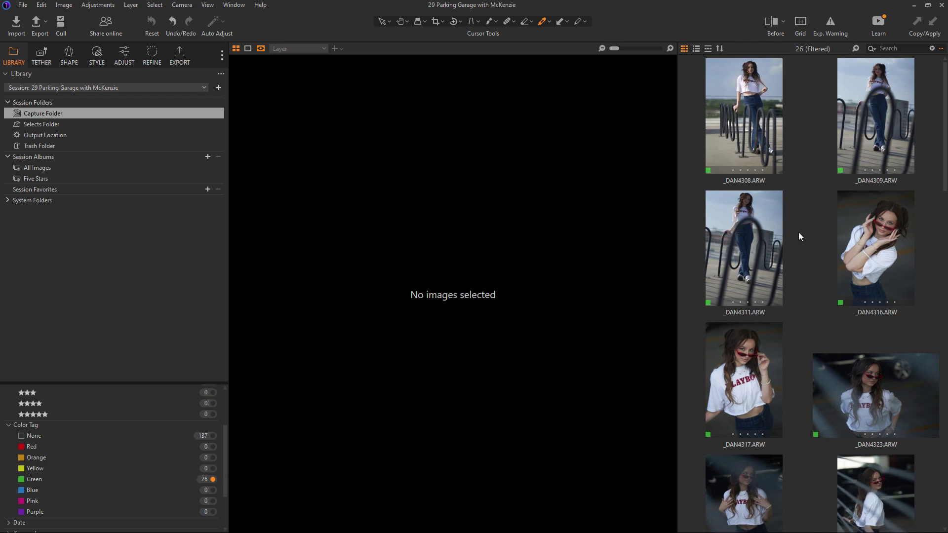
Open _DAN4308 in the viewer and bring up the Adjust tools in a narrower panel.
click(746, 123)
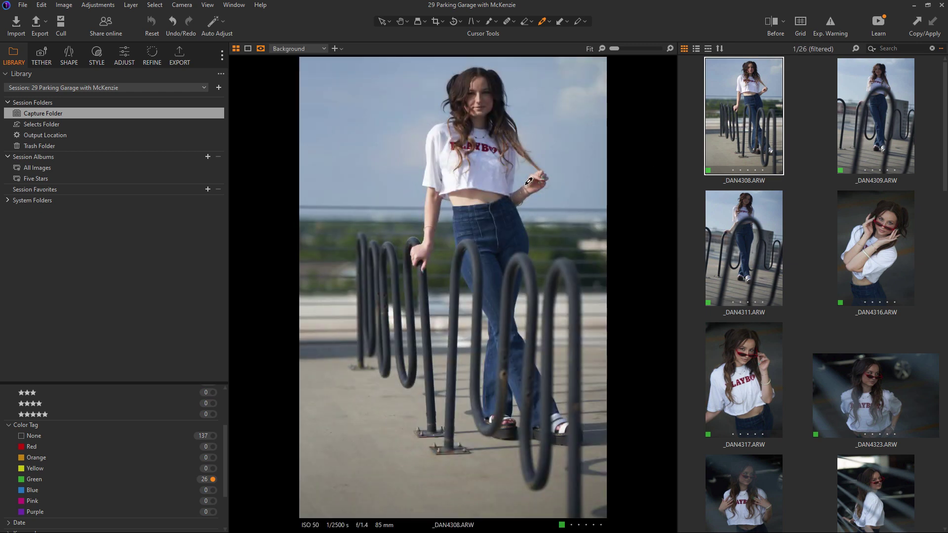
drag(228, 132, 200, 138)
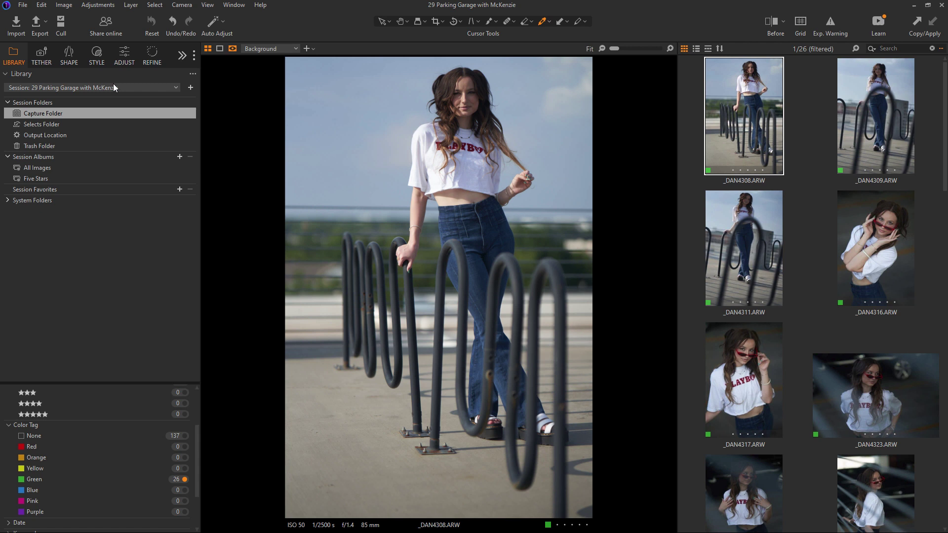
click(125, 55)
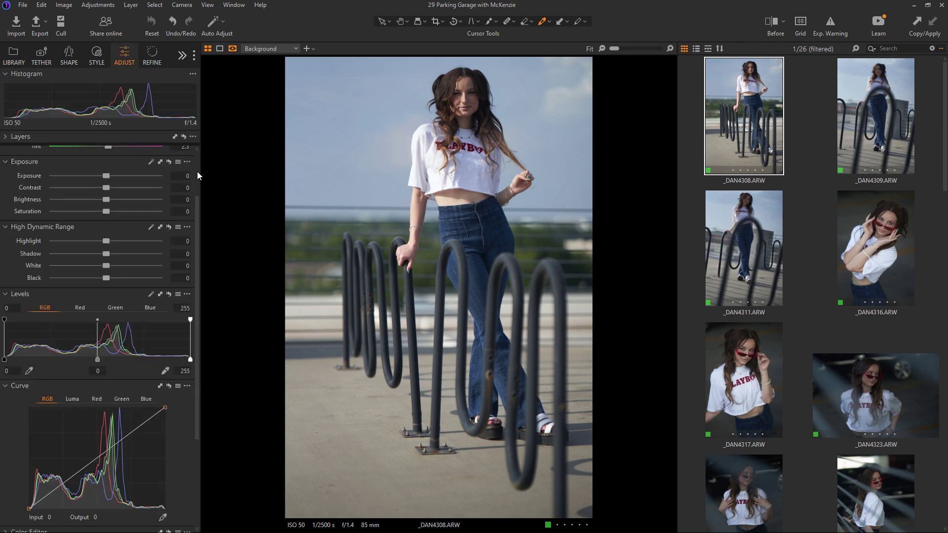
scroll(197, 178, up, 3)
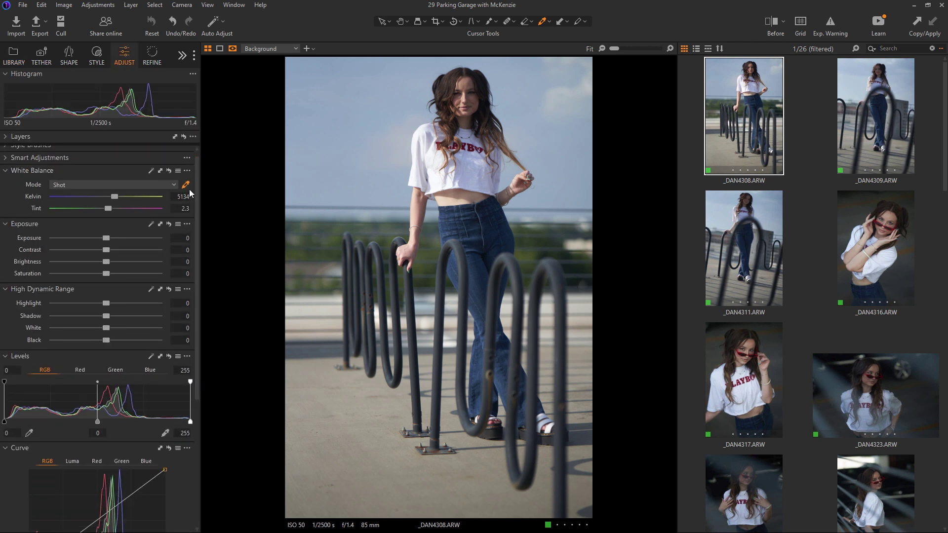
Pick white balance from the shirt, then set Kelvin 6404, Exposure 0.26 and Highlight -27.
click(488, 185)
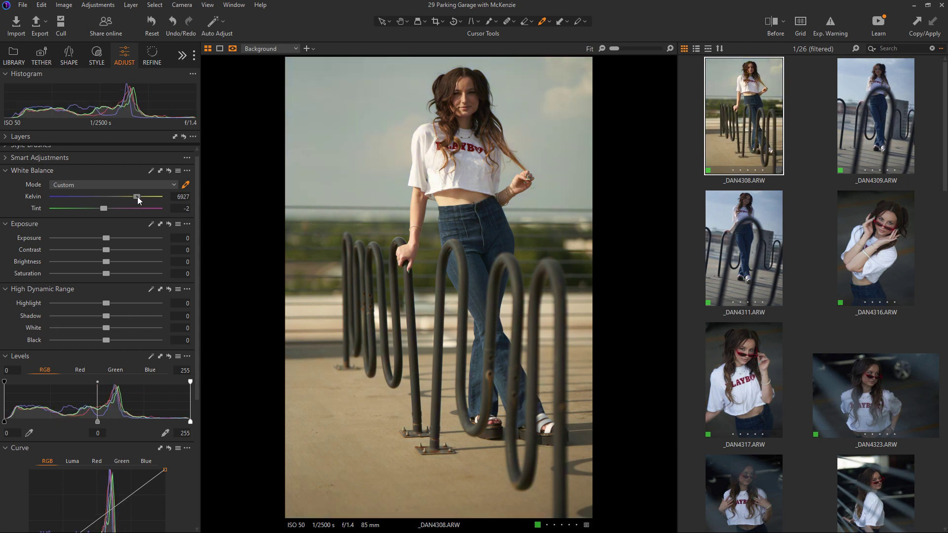
drag(137, 197, 131, 197)
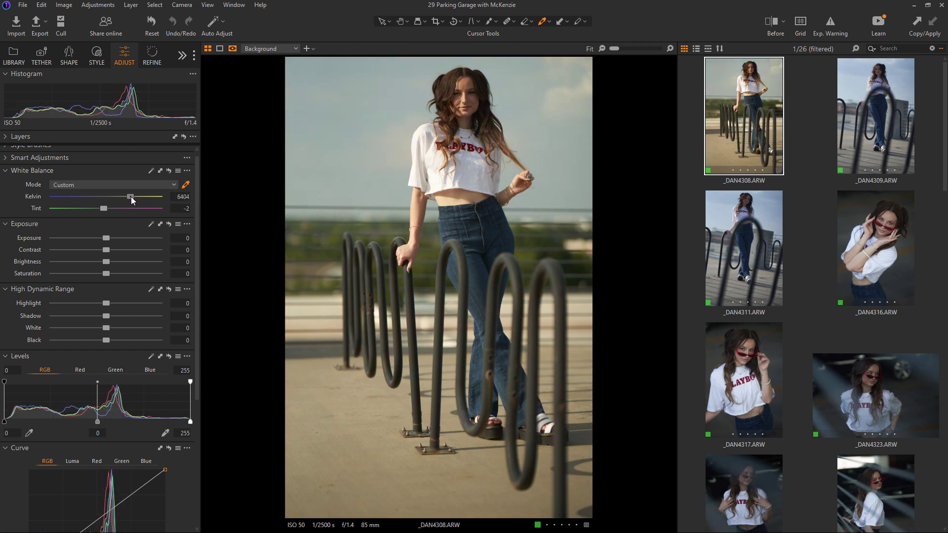
drag(106, 239, 111, 271)
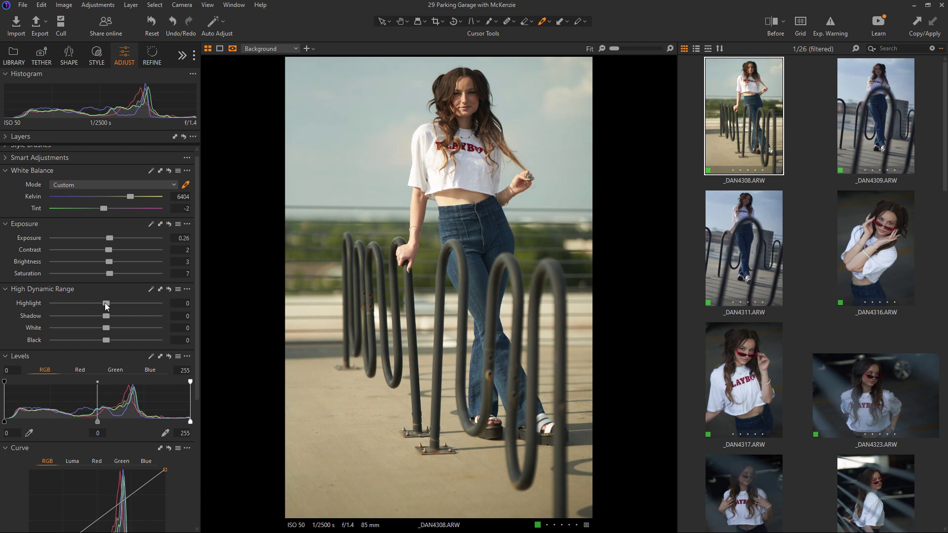
drag(106, 303, 111, 324)
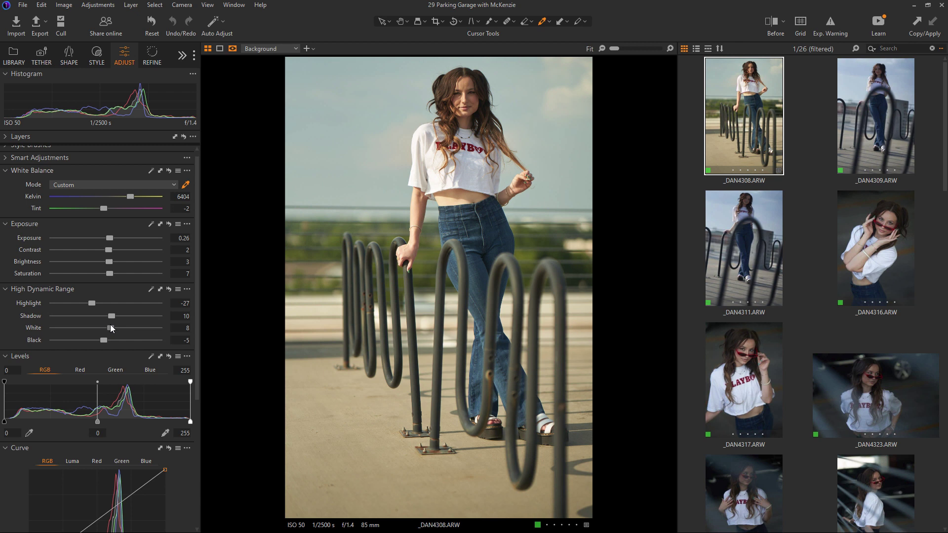
Set Levels output to 6–244 and shape a brightening RGB curve with upper and shadow points.
drag(191, 422, 184, 422)
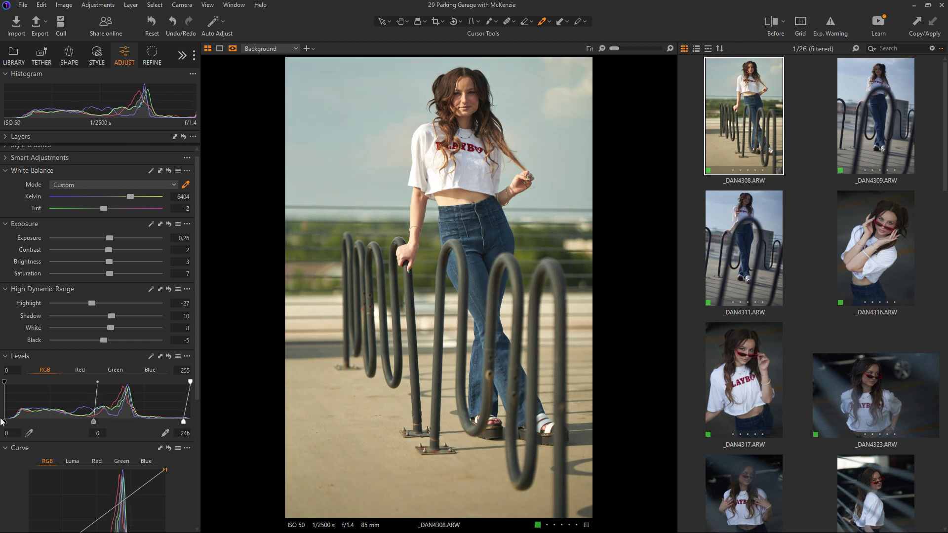
drag(5, 422, 8, 423)
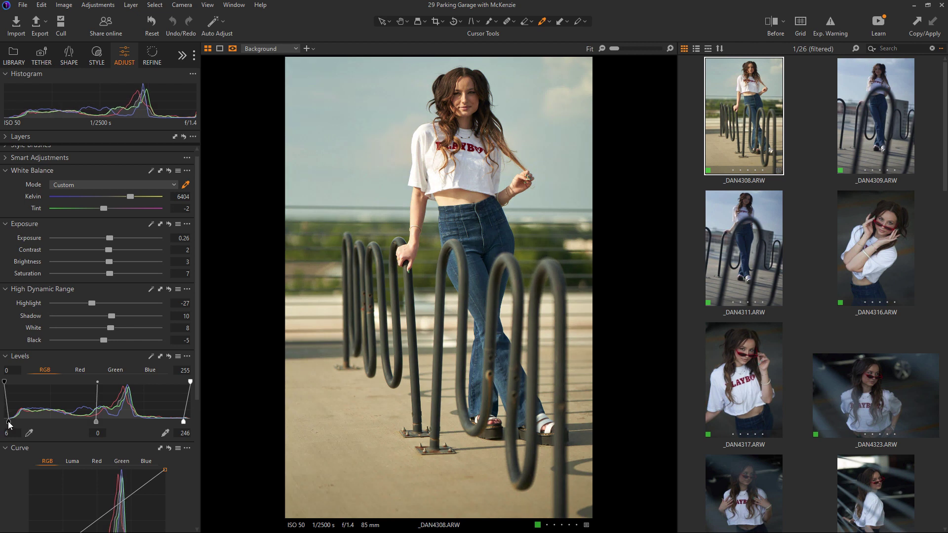
drag(197, 345, 197, 398)
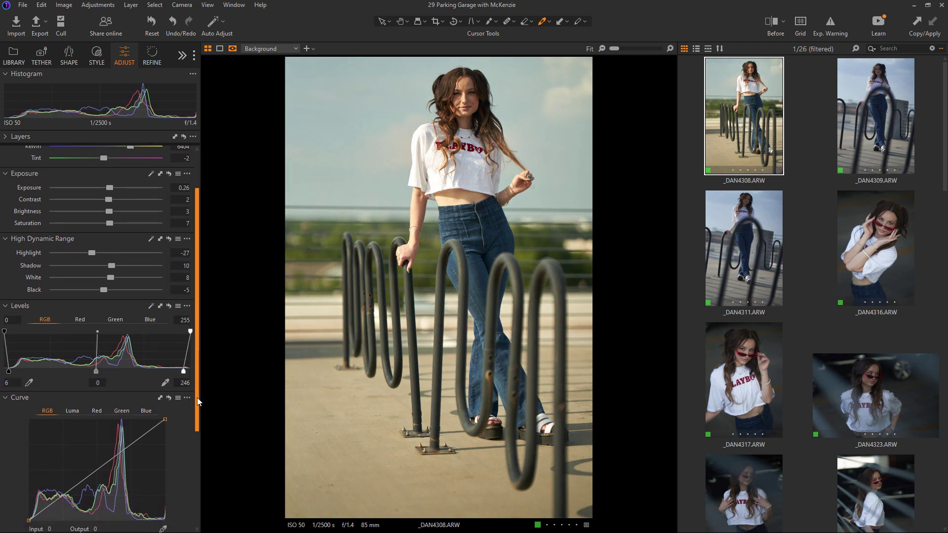
drag(139, 393, 133, 396)
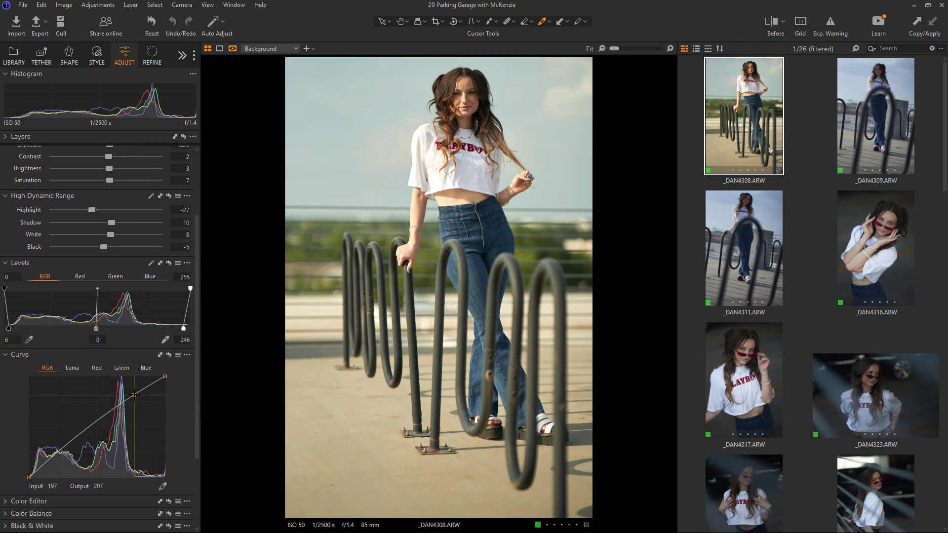
click(60, 452)
drag(60, 453, 60, 451)
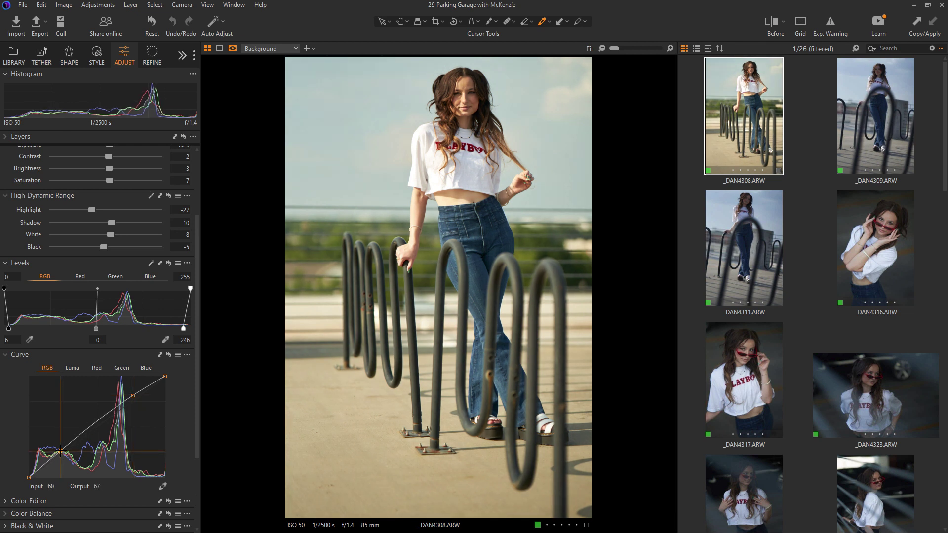
drag(134, 395, 136, 395)
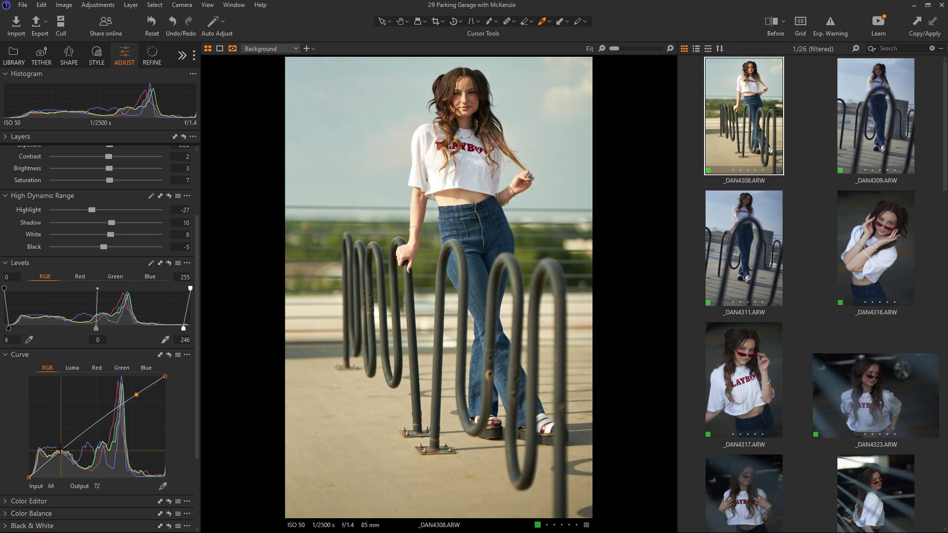
drag(60, 451, 63, 447)
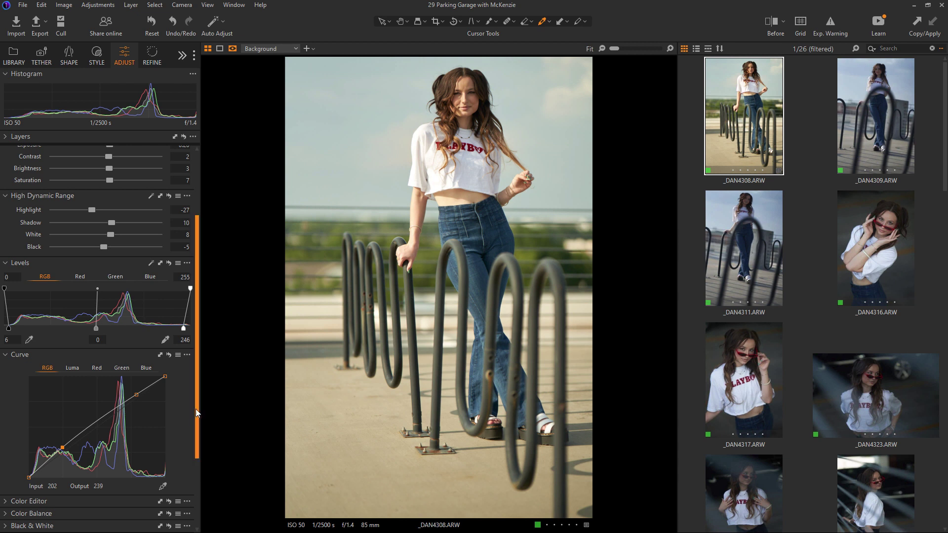
scroll(196, 409, up, 2)
drag(184, 386, 196, 340)
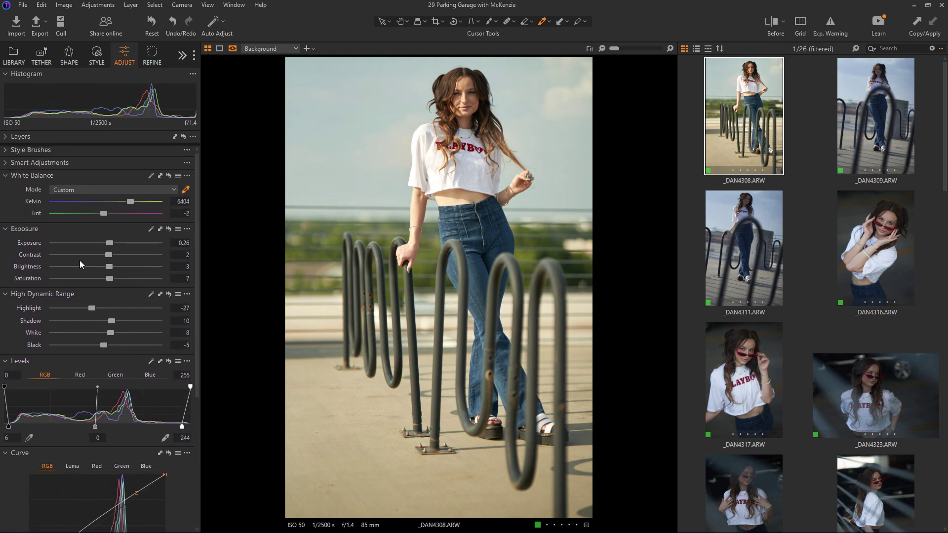
Set Brightness 4, Saturation 10, Highlight -50 and cool the white balance to 5800 K.
drag(110, 269, 114, 266)
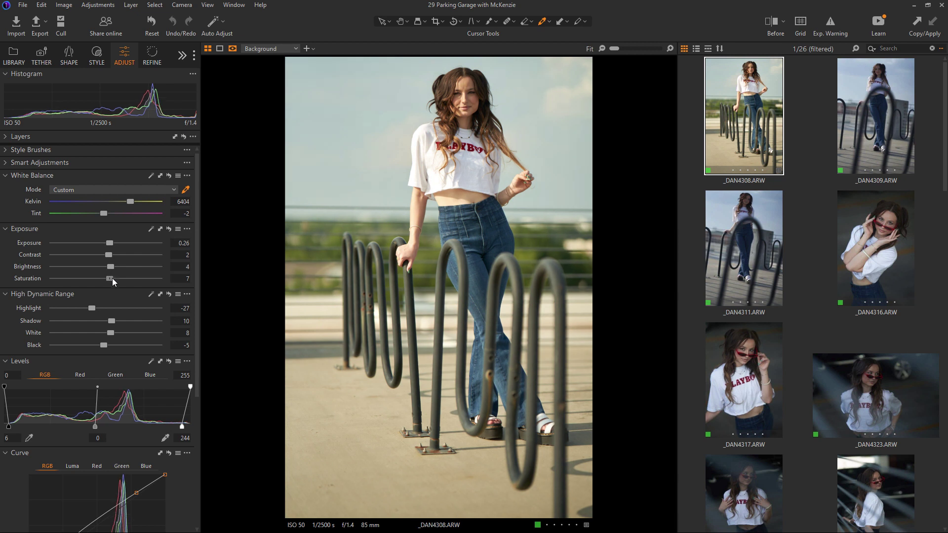
click(114, 278)
drag(129, 202, 127, 203)
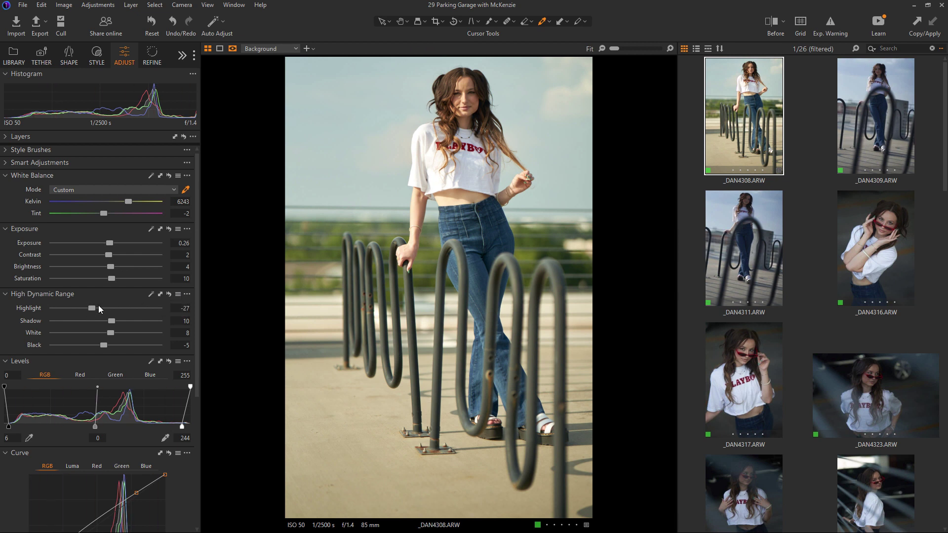
drag(91, 309, 79, 308)
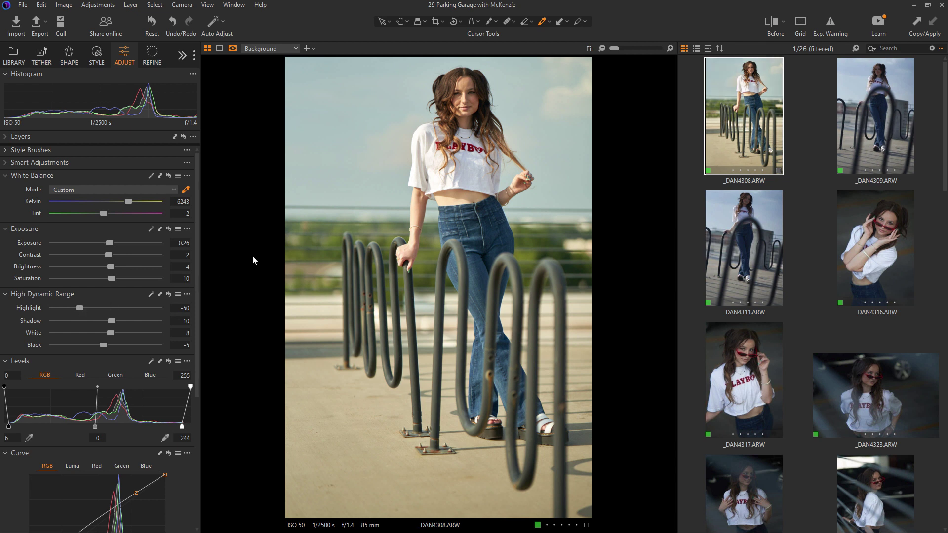
click(400, 22)
drag(130, 201, 124, 202)
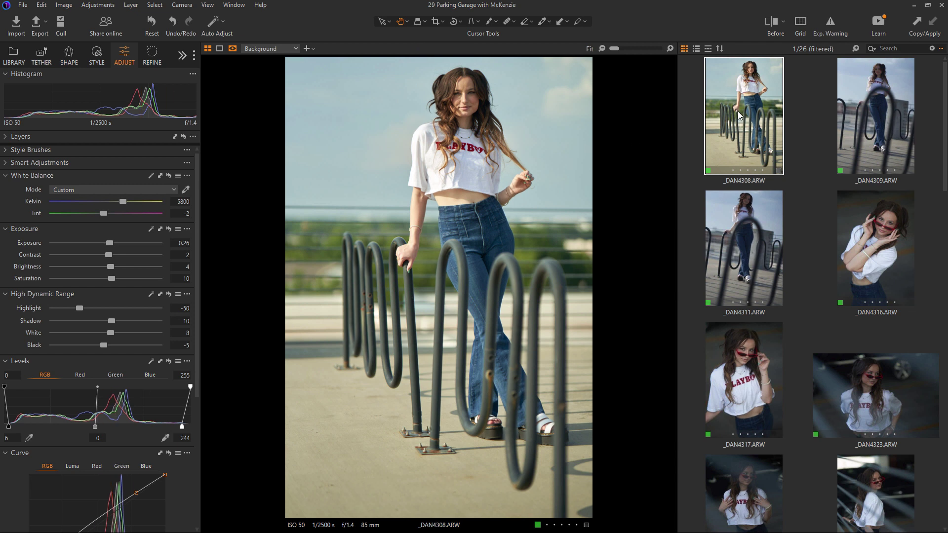
Copy _DAN4308's adjustments and paste them onto _DAN4309.
click(97, 5)
click(97, 30)
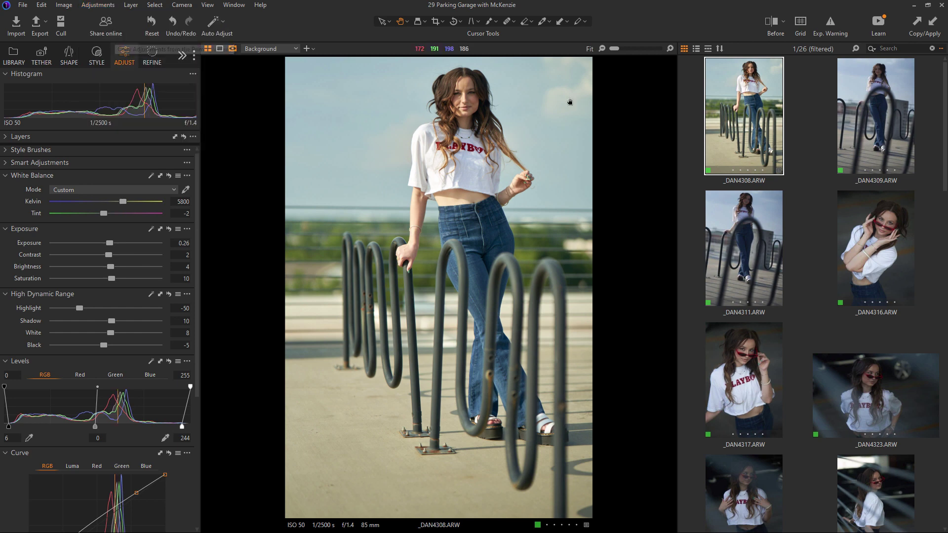
click(882, 124)
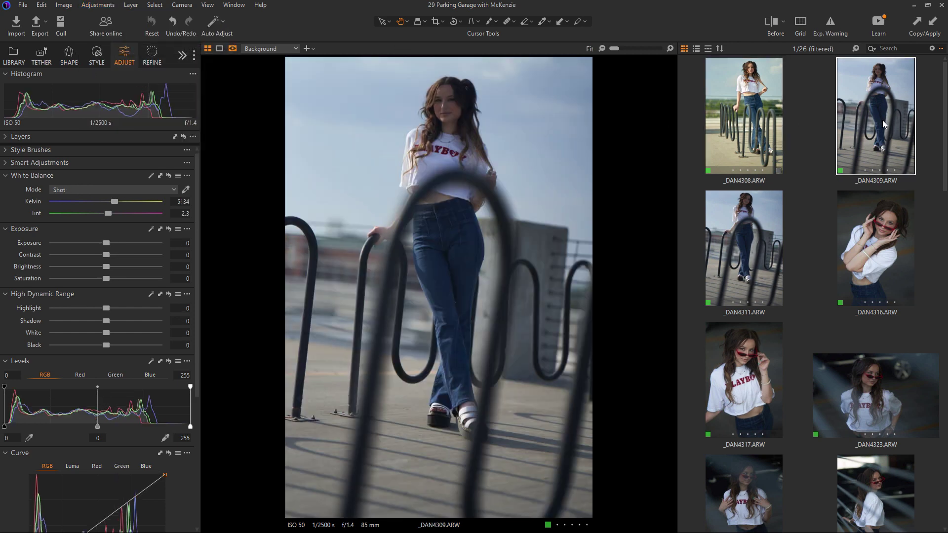
key(ctrl+shift+v)
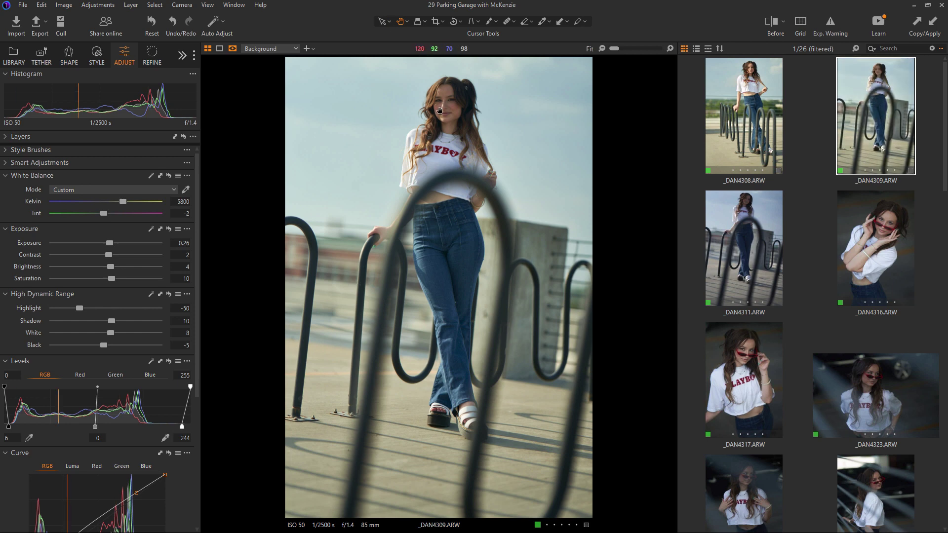
Zoom to 25% on her face and set _DAN4309's Shadow to 42 and Levels output to 6–231.
scroll(440, 111, up, 1)
scroll(440, 111, down, 1)
drag(612, 47, 621, 48)
drag(482, 89, 472, 307)
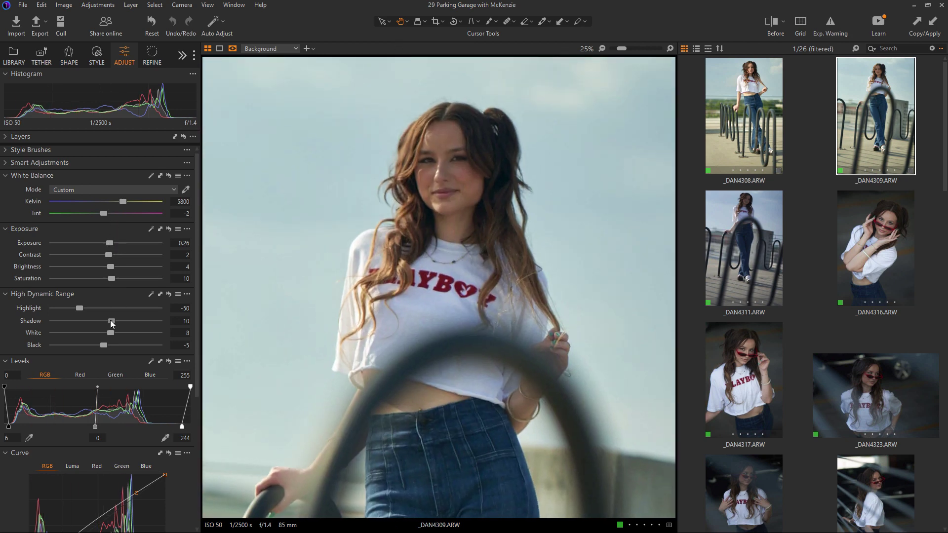
drag(112, 321, 108, 346)
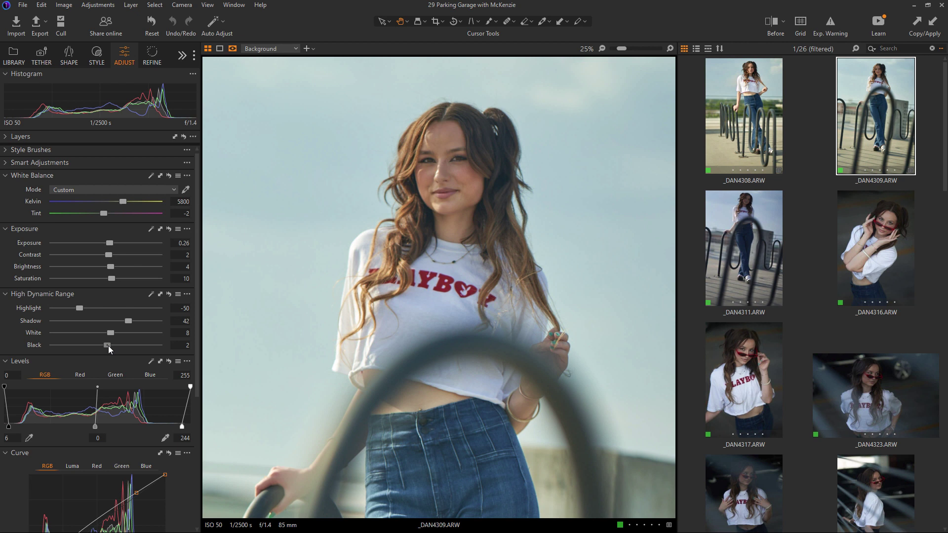
drag(182, 427, 174, 428)
drag(197, 381, 134, 434)
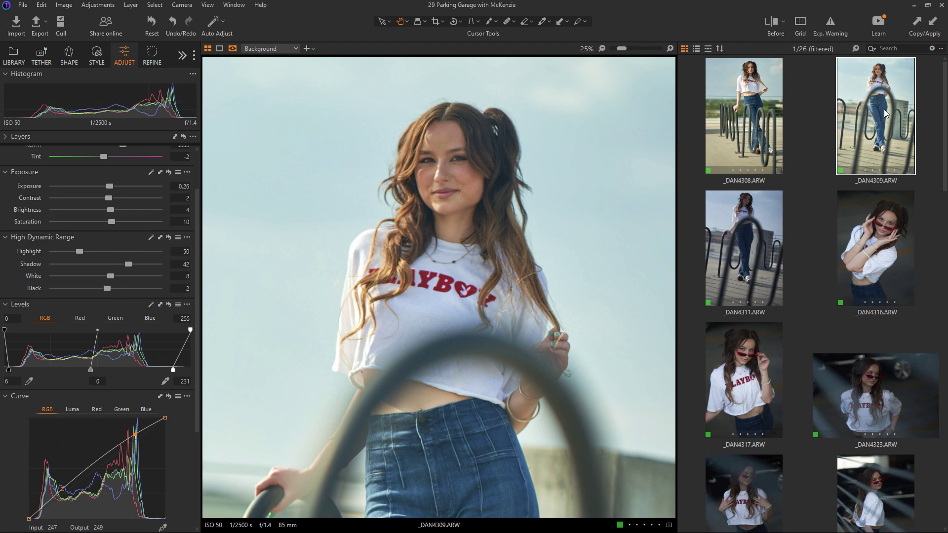
Lower _DAN4308's Shadow to 28 and raise _DAN4309's Shadow to 36.
click(763, 129)
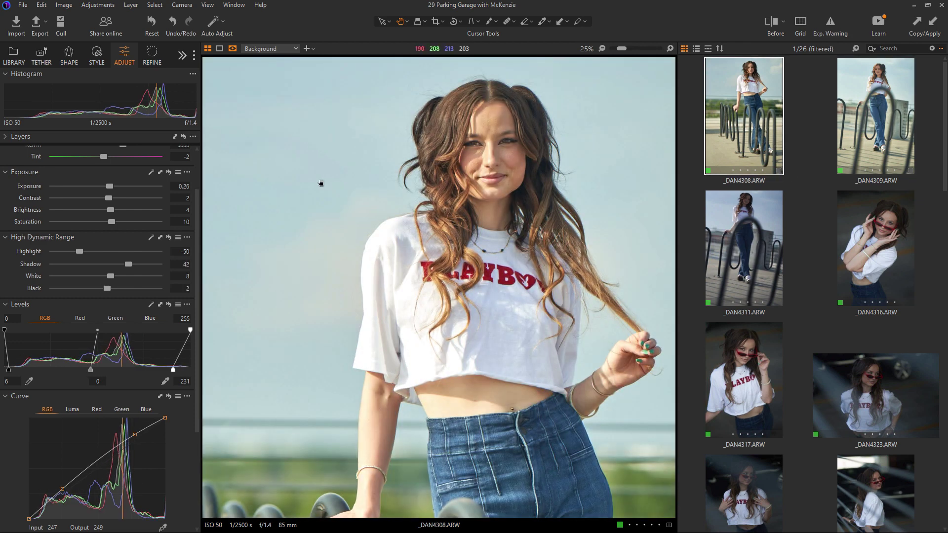
drag(129, 266, 121, 269)
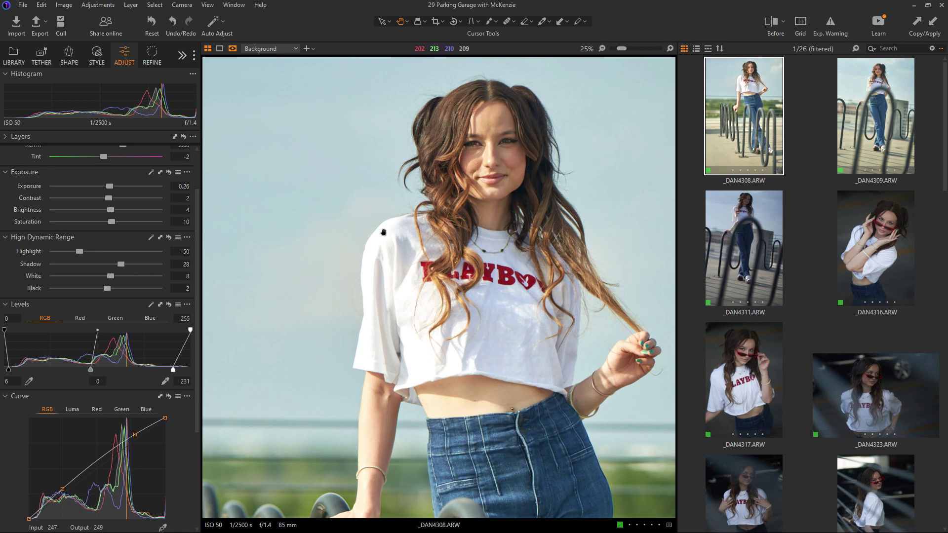
click(895, 125)
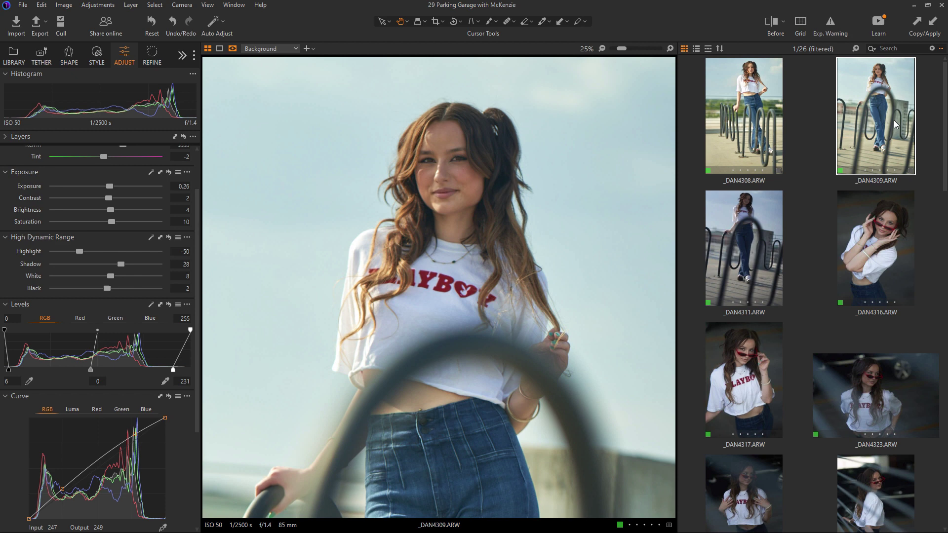
click(123, 265)
drag(124, 264, 127, 266)
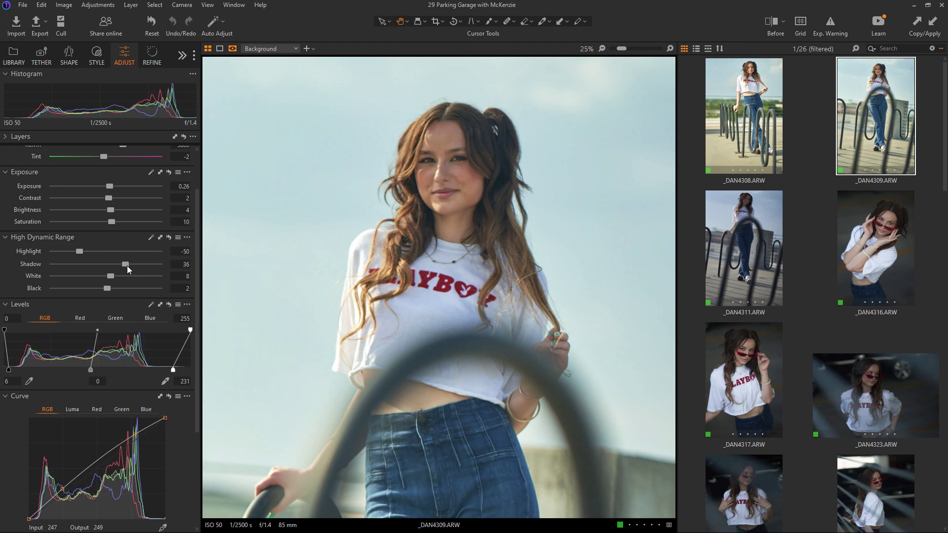
Set _DAN4311's Shadow to 39 and its Levels white point to 228.
click(746, 228)
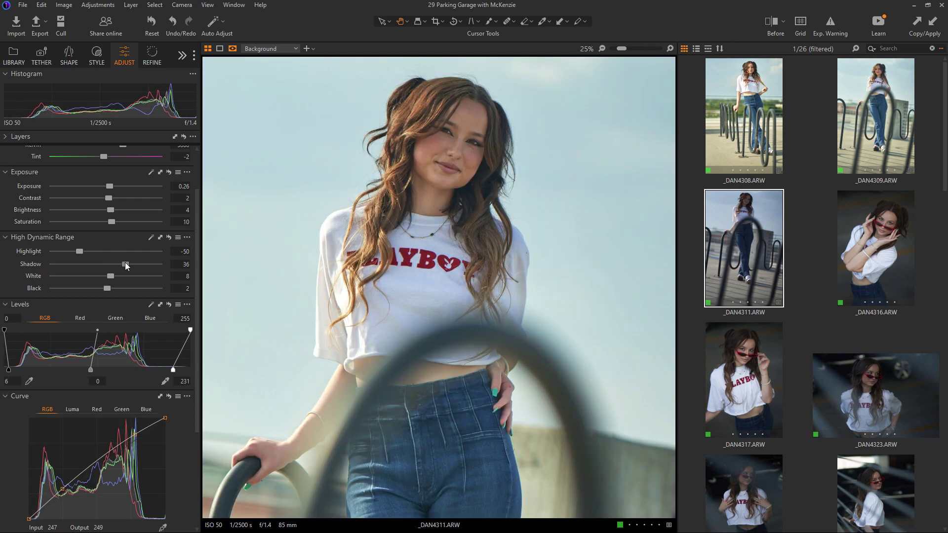
drag(126, 263, 127, 263)
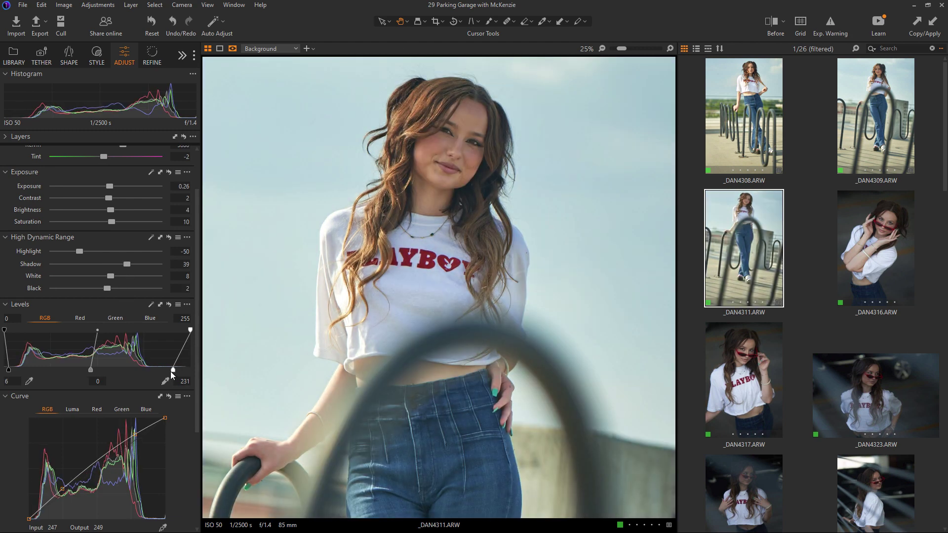
scroll(197, 340, down, 2)
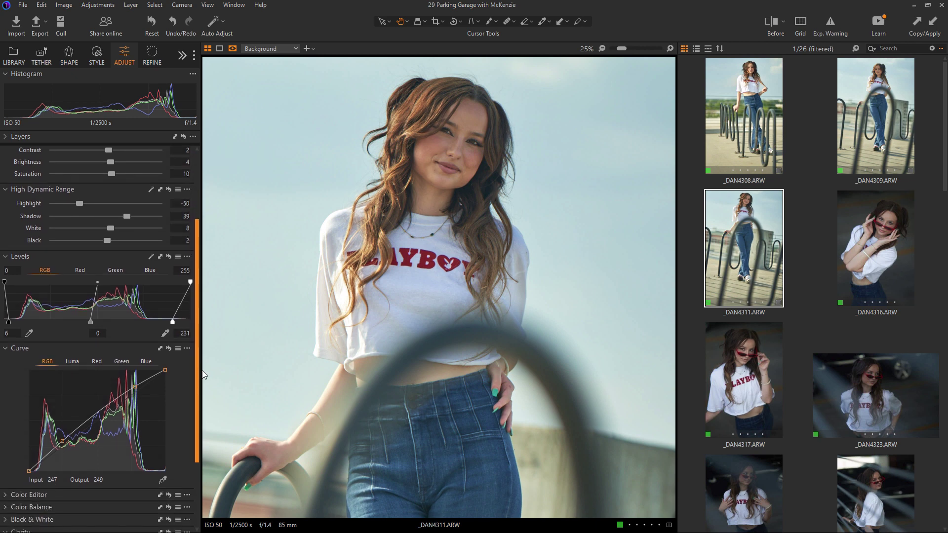
drag(176, 322, 171, 324)
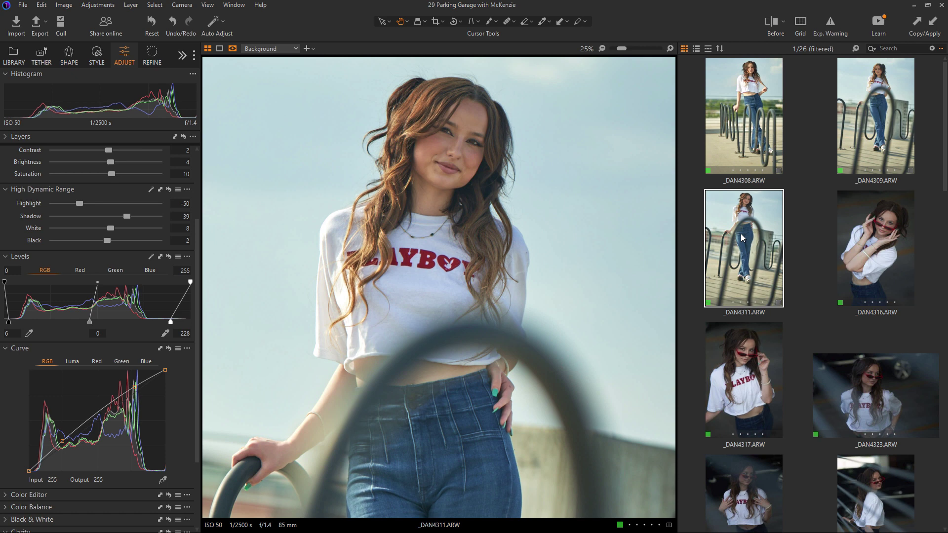
Compare _DAN4309 against _DAN4308, ending back on _DAN4308.
click(733, 139)
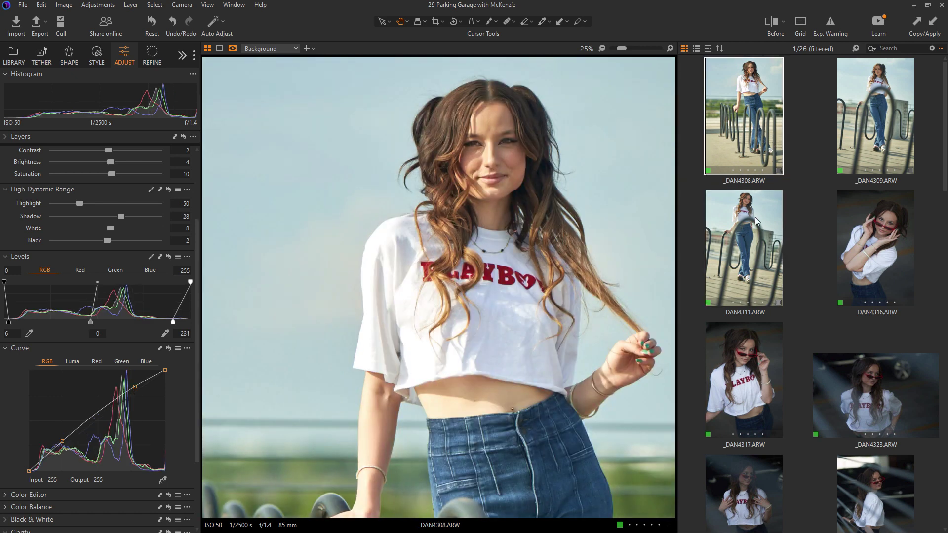
click(848, 133)
click(734, 132)
Show the _DAN4316 red-sunglasses close-up at Fit, glancing at the edited _DAN4311 first.
click(861, 217)
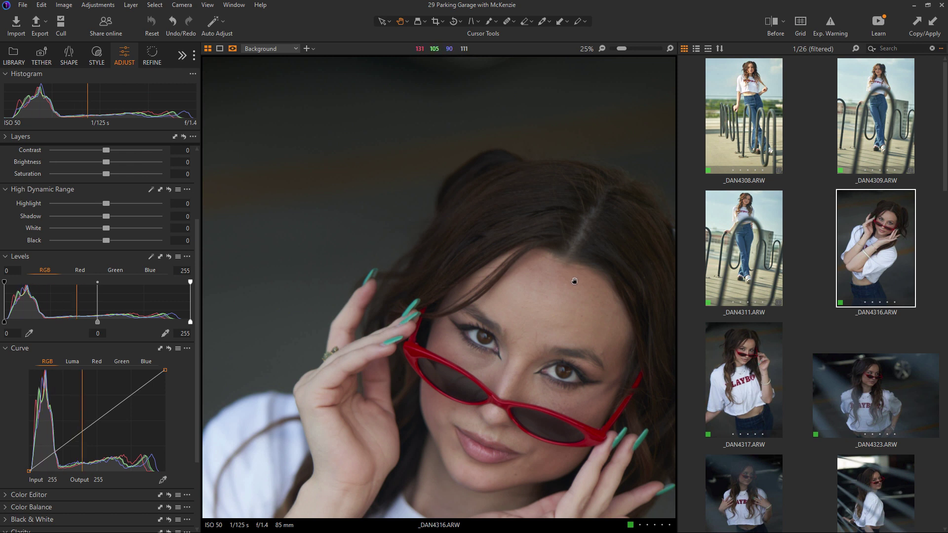
double_click(581, 124)
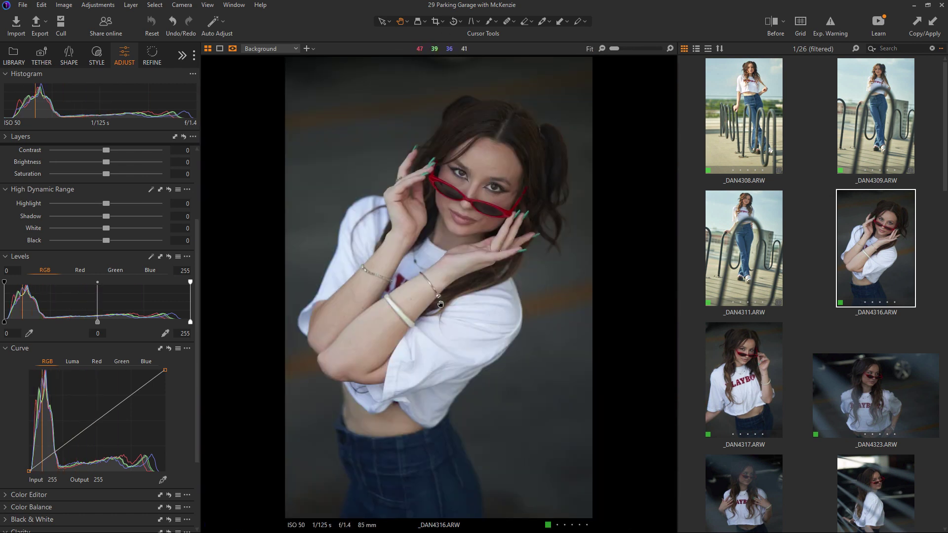
click(735, 242)
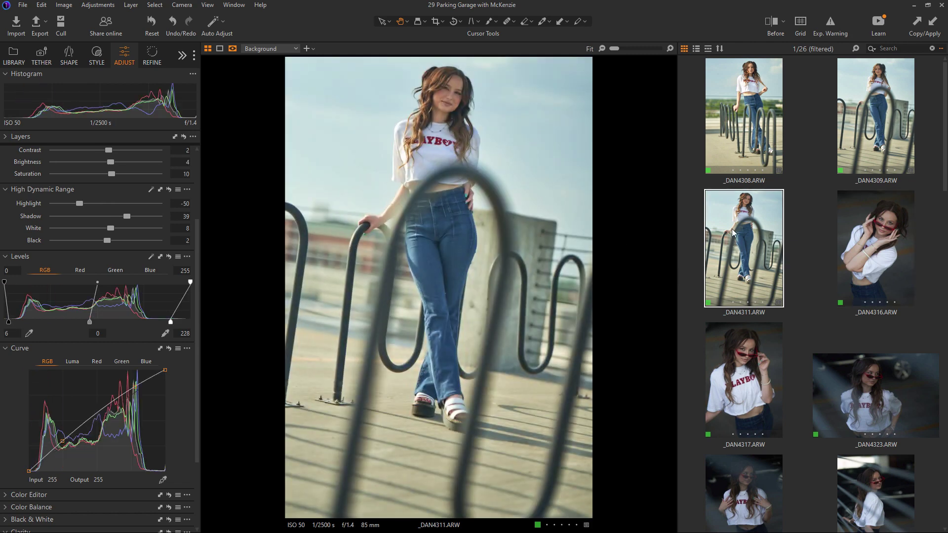
click(905, 231)
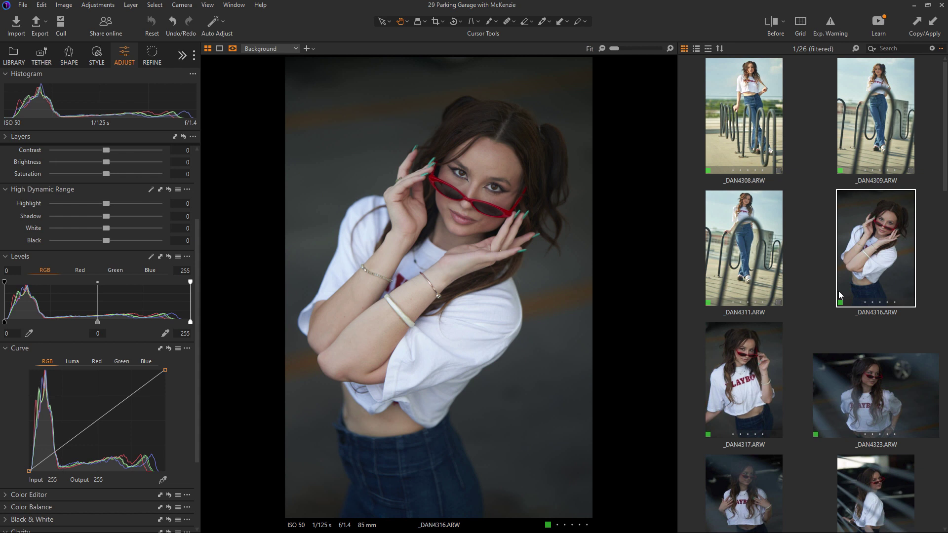
drag(196, 267, 196, 149)
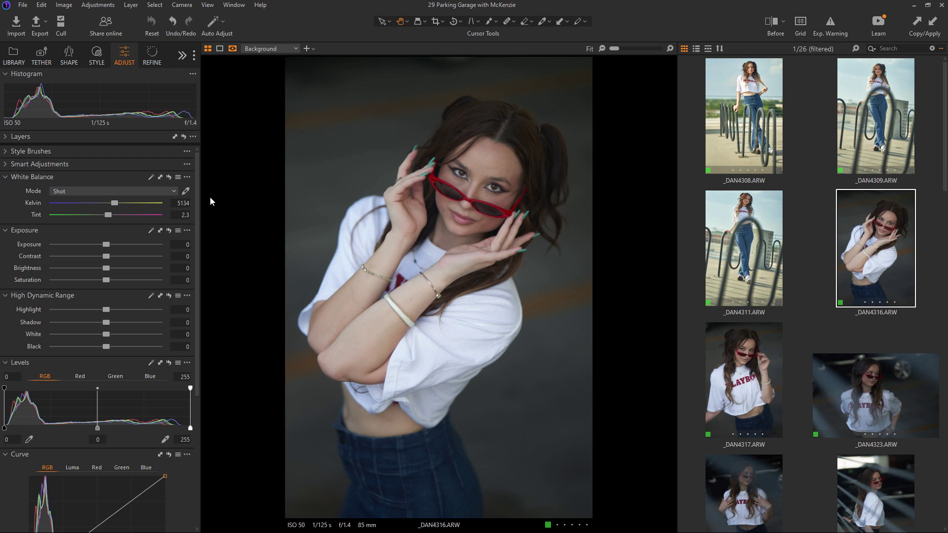
Paste the copied look onto _DAN4316, cool it to 5036 K and bring Shadow down.
key(ctrl+shift+v)
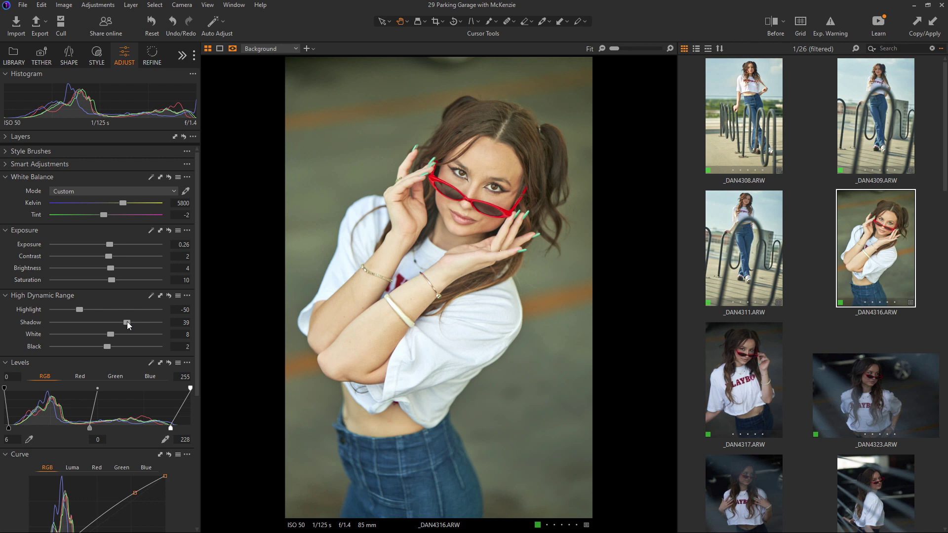
drag(121, 204, 115, 209)
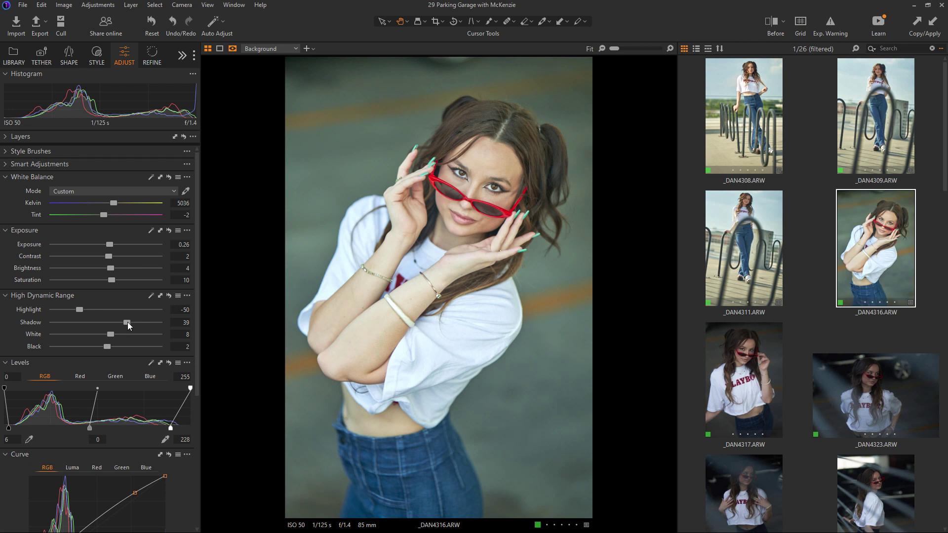
drag(127, 323, 116, 326)
drag(171, 428, 178, 429)
Set Levels to 7–239, lower the shadow curve point, and set Black 7 and Brightness 6.
drag(198, 386, 203, 421)
drag(134, 442, 132, 445)
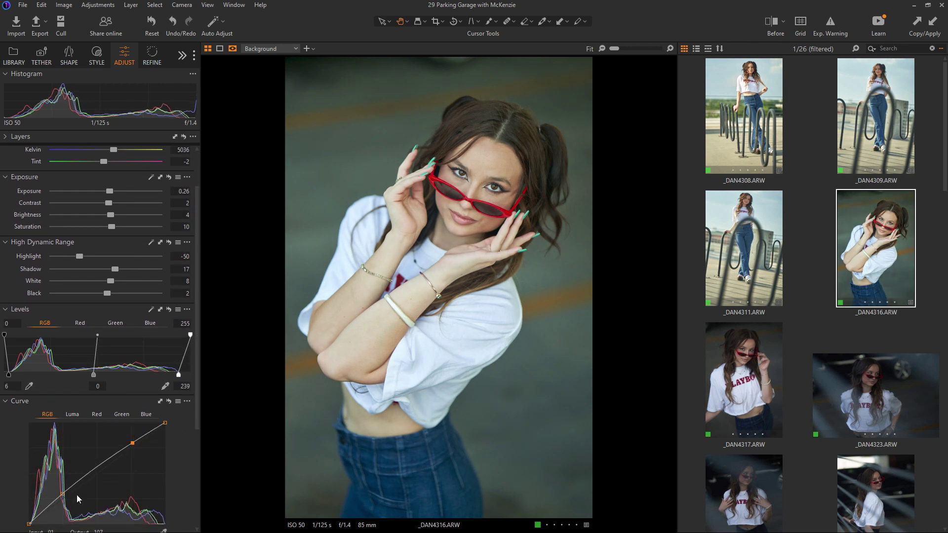
drag(62, 494, 60, 496)
drag(8, 375, 9, 375)
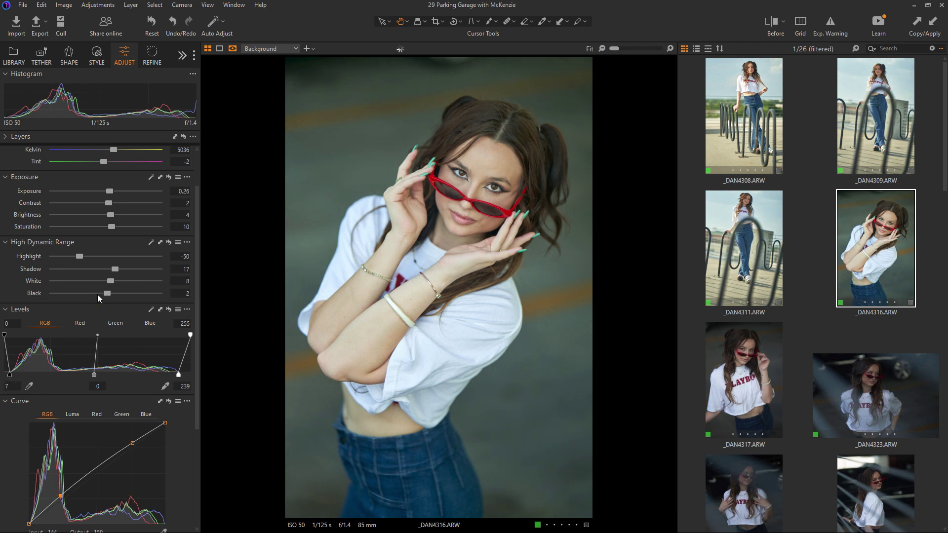
mouse_move(105, 294)
mouse_down()
mouse_move(118, 270)
mouse_move(110, 294)
mouse_up()
drag(111, 217, 109, 192)
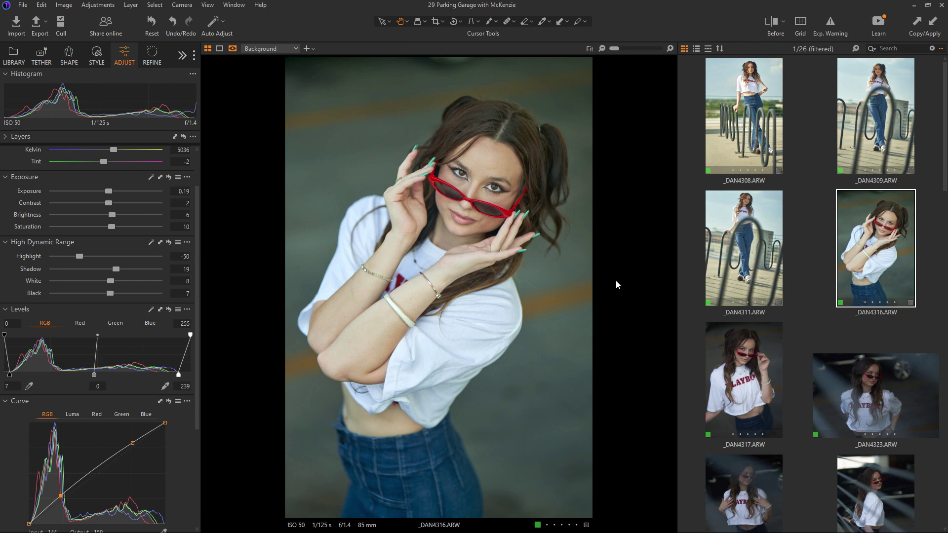
Preview _DAN4323 and _DAN4324, then settle on _DAN4317.
click(740, 385)
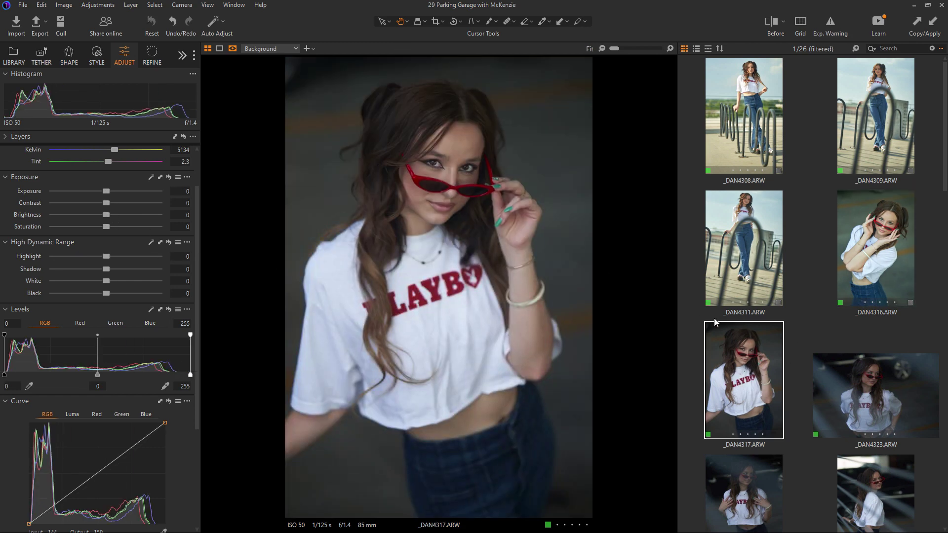
click(870, 386)
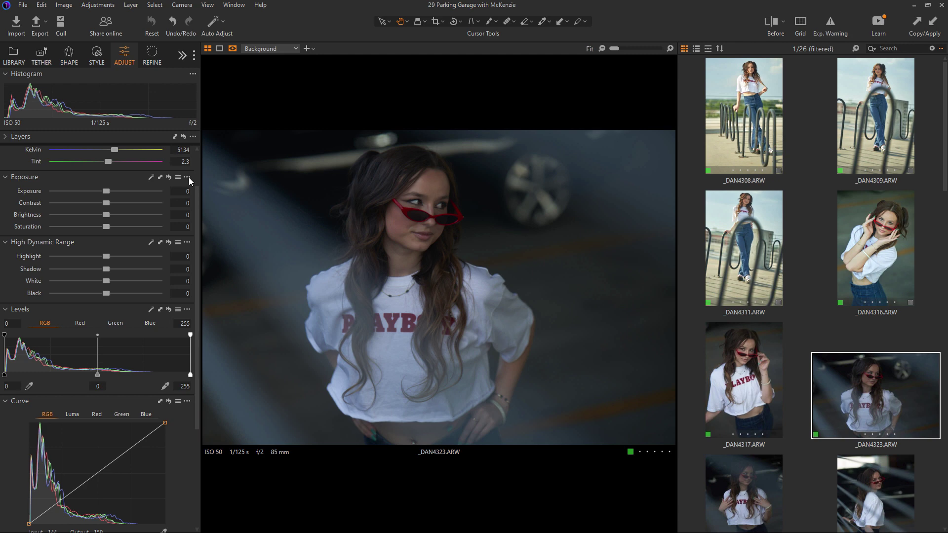
scroll(201, 179, up, 2)
click(763, 384)
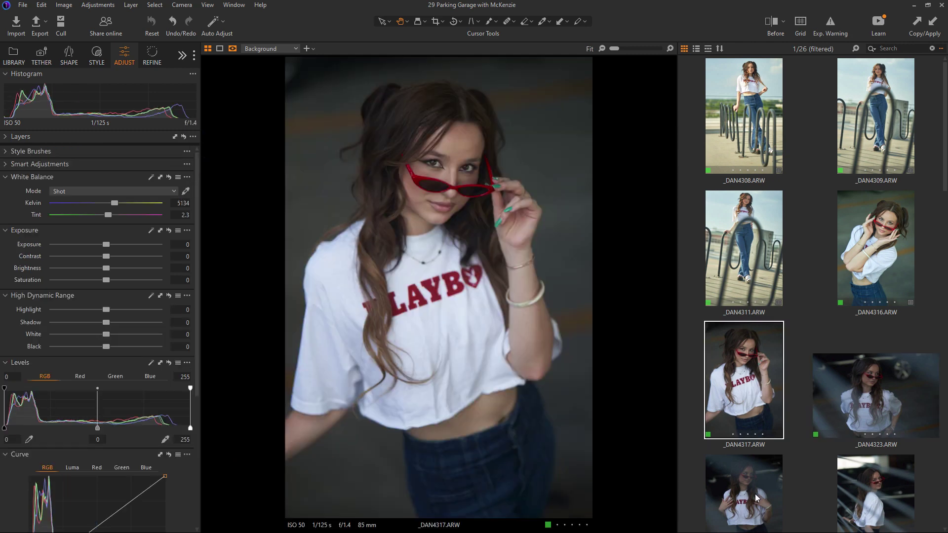
click(759, 496)
click(853, 362)
click(755, 344)
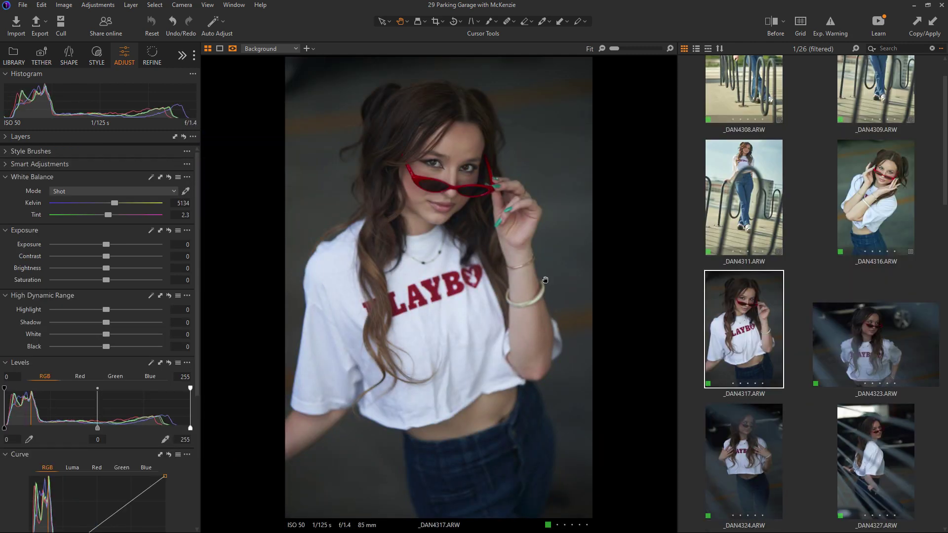
Paste the look onto _DAN4317 with Levels white point 229, Black 8 and White 12.
key(ctrl+shift+v)
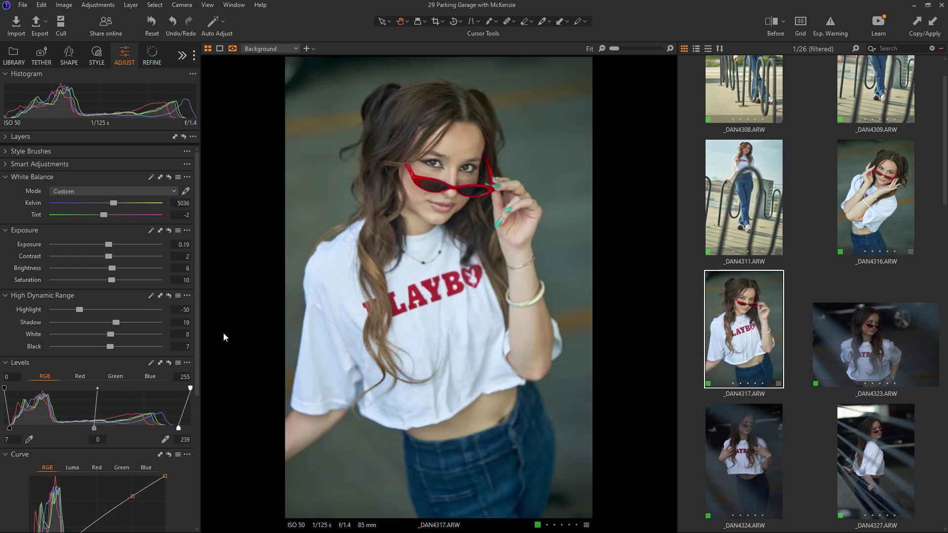
drag(177, 428, 170, 431)
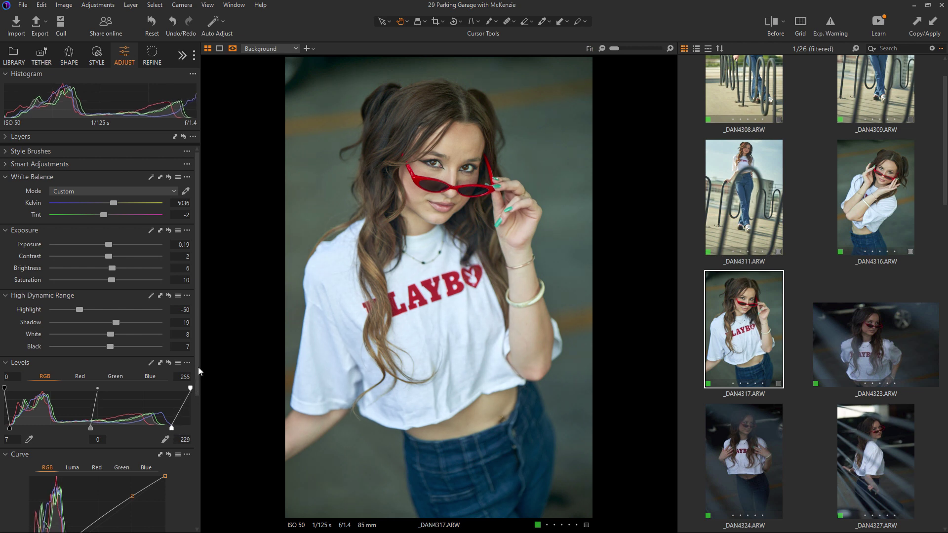
click(111, 347)
drag(109, 333, 110, 330)
click(857, 325)
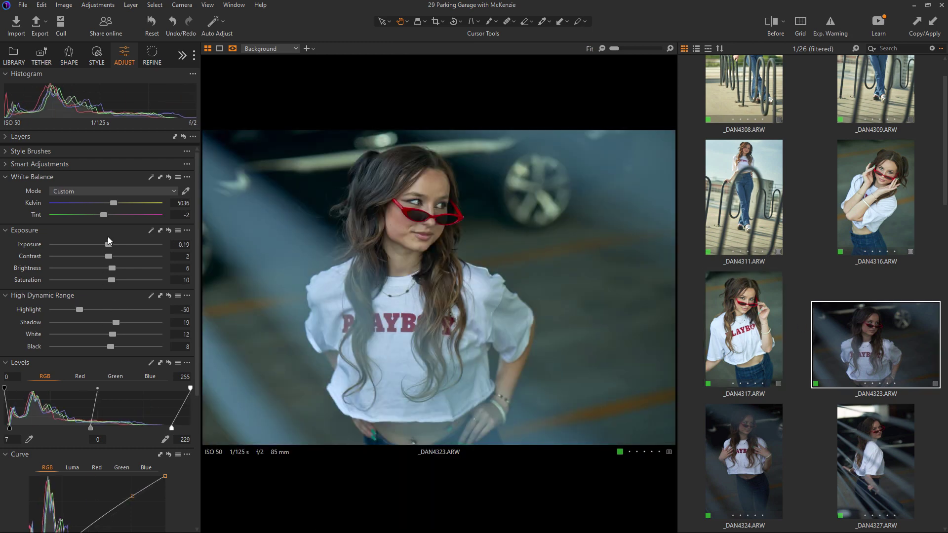
Brighten _DAN4323 to Exposure 0.89 and Shadow 21, then move on to _DAN4324.
drag(109, 244, 119, 269)
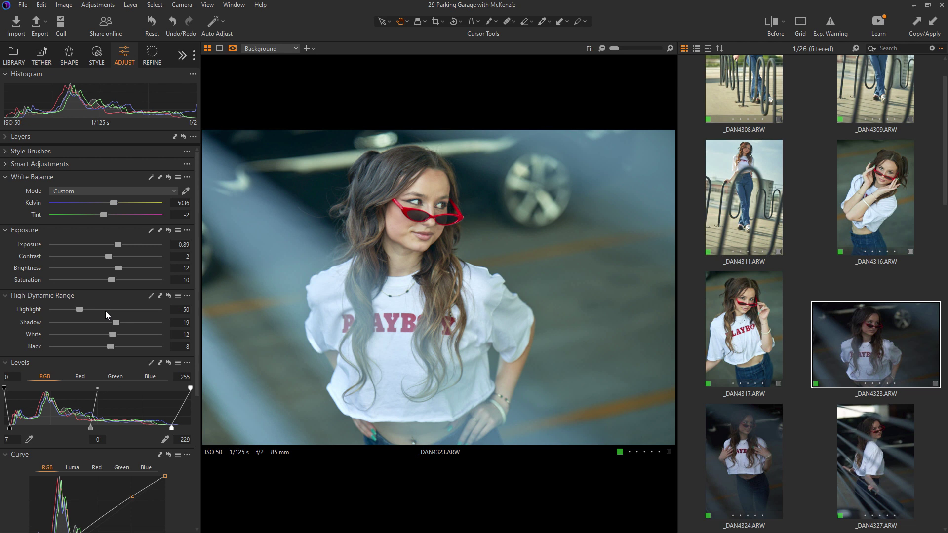
drag(114, 326, 115, 325)
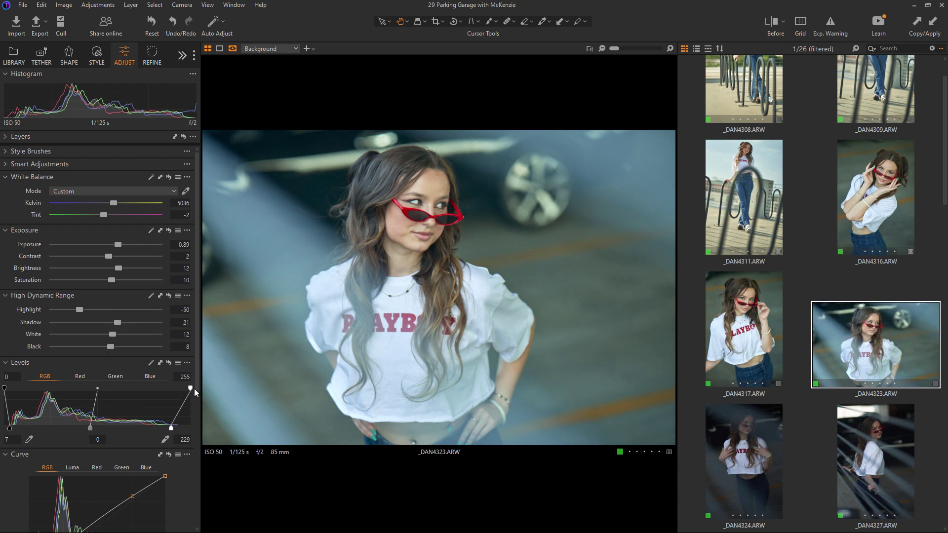
scroll(194, 389, down, 3)
scroll(200, 465, down, 3)
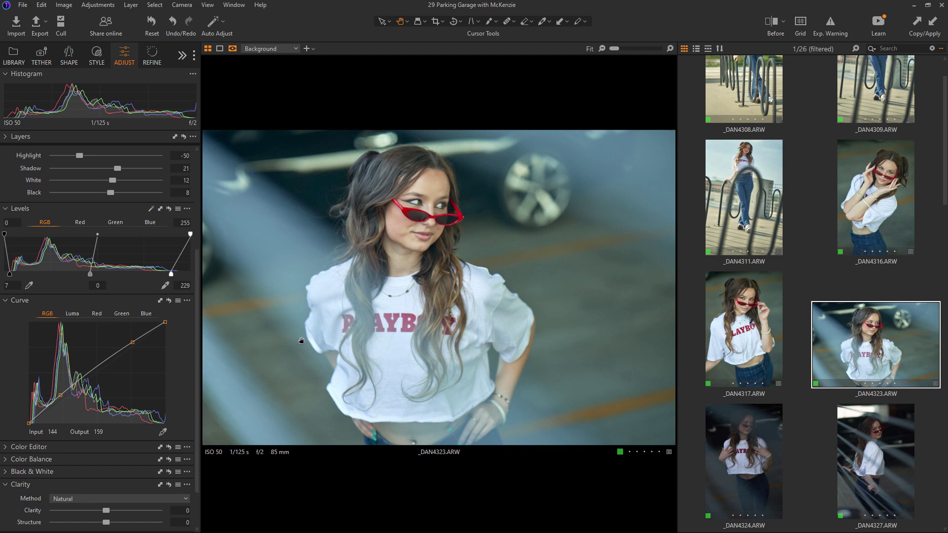
click(752, 457)
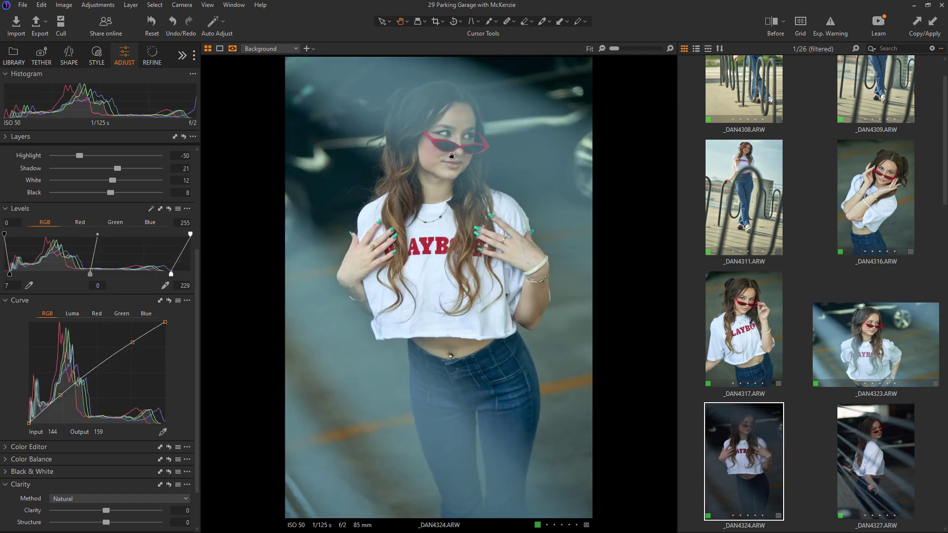
Set _DAN4324's White to 14 and Highlight to -75, then paste its adjustments onto _DAN4327.
drag(171, 274, 197, 264)
scroll(146, 314, up, 3)
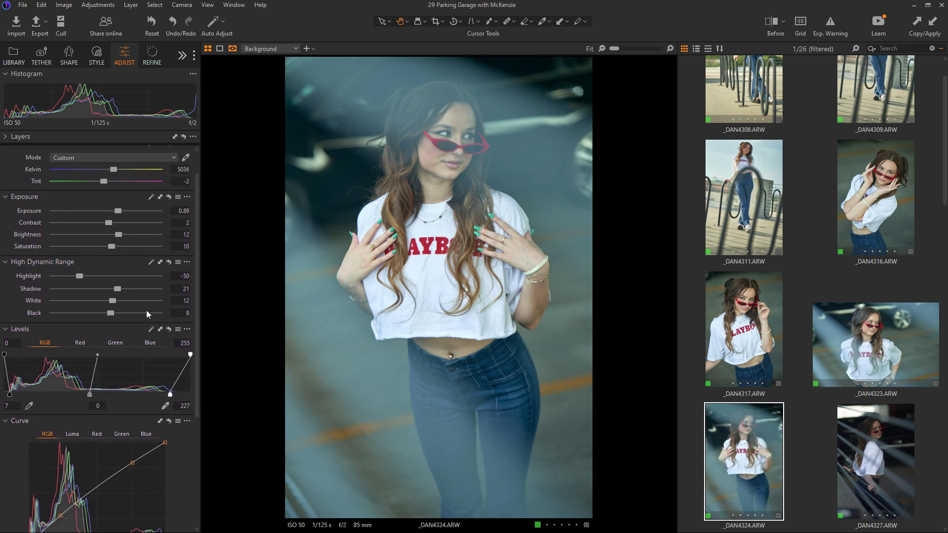
drag(112, 302, 114, 302)
mouse_move(79, 277)
mouse_down()
mouse_move(45, 276)
mouse_move(65, 280)
mouse_up()
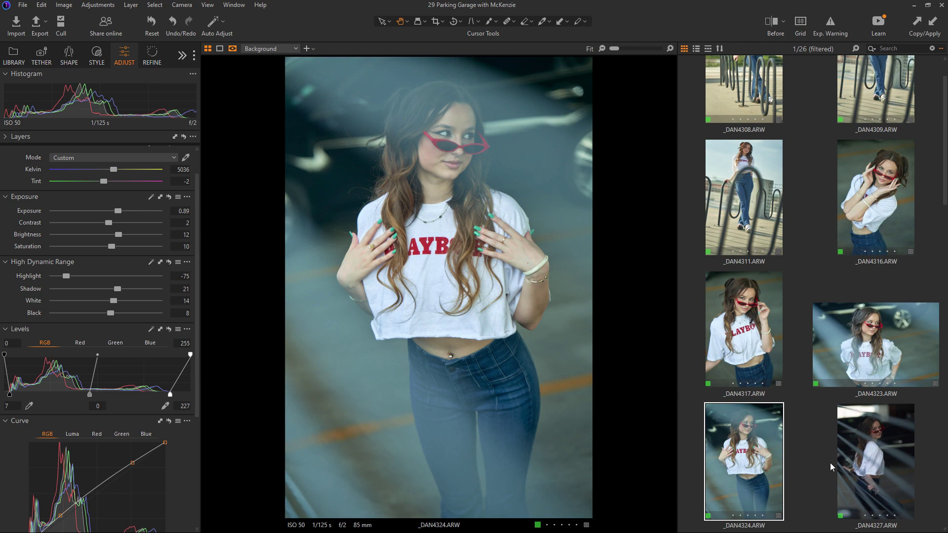
click(849, 463)
key(ctrl+shift+v)
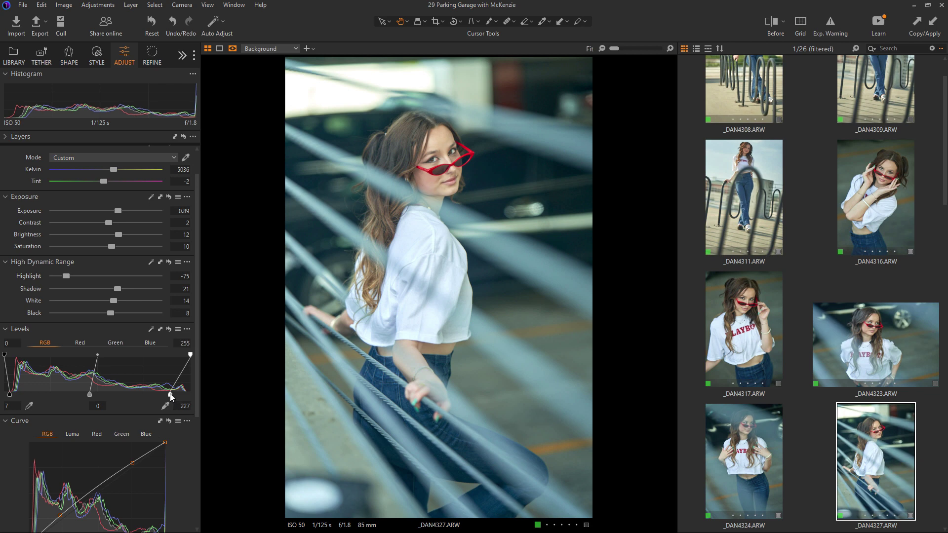
Ease _DAN4327's Highlight to -54 and set its Levels to 8–237.
drag(172, 396, 178, 396)
drag(68, 277, 77, 277)
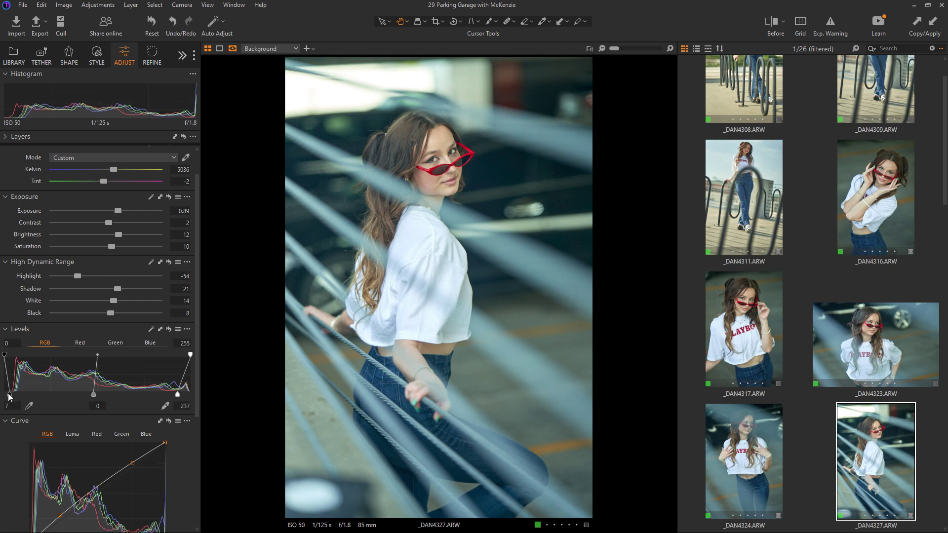
drag(9, 395, 10, 394)
Paste the copied adjustments onto _DAN4328 and set its Levels white point to 241.
scroll(195, 343, down, 1)
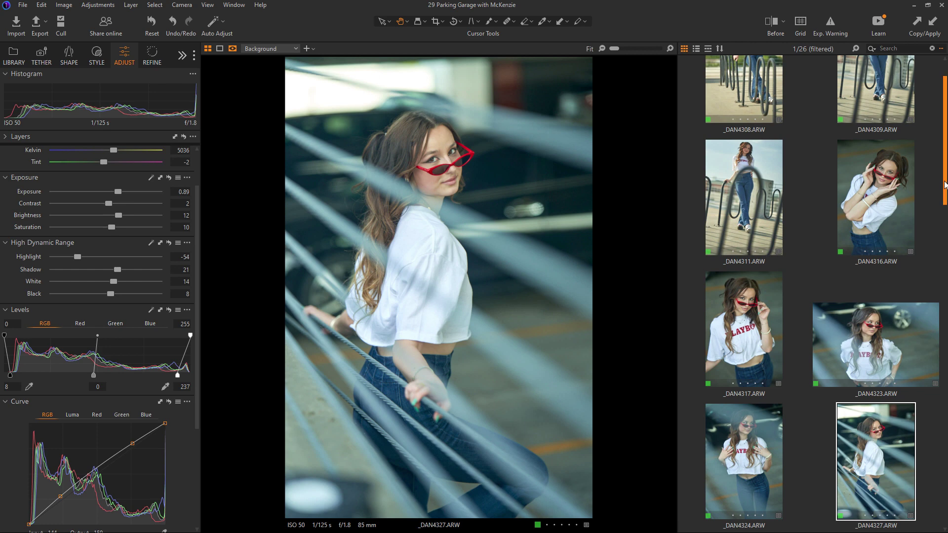
scroll(947, 182, down, 5)
click(711, 251)
key(ctrl+shift+v)
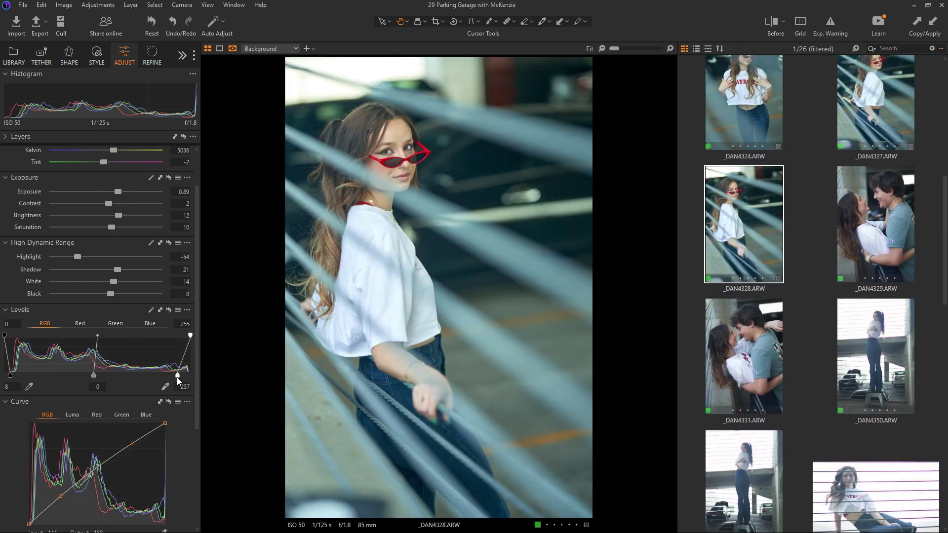
drag(177, 377, 179, 377)
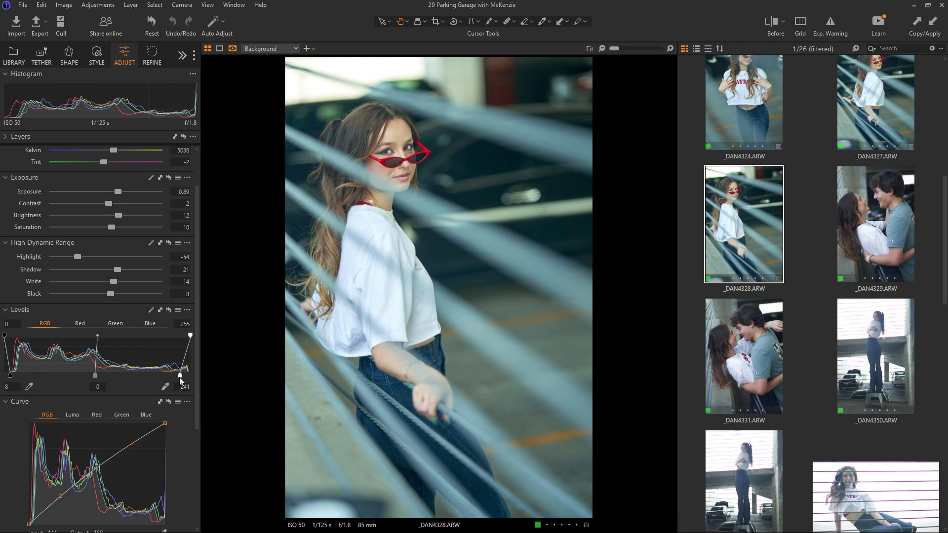
On _DAN4329, set Levels to 11–248 and lower the curve's shadow point.
click(865, 218)
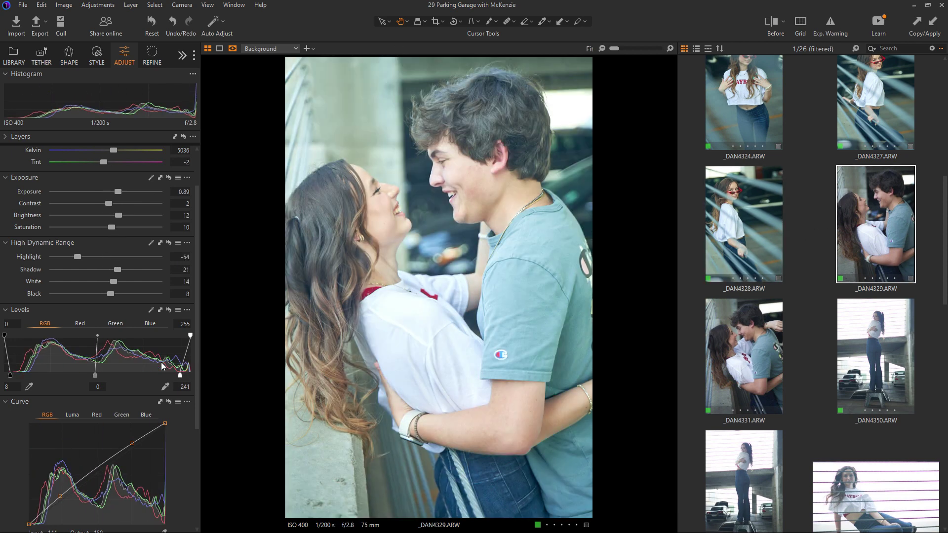
drag(180, 378, 185, 376)
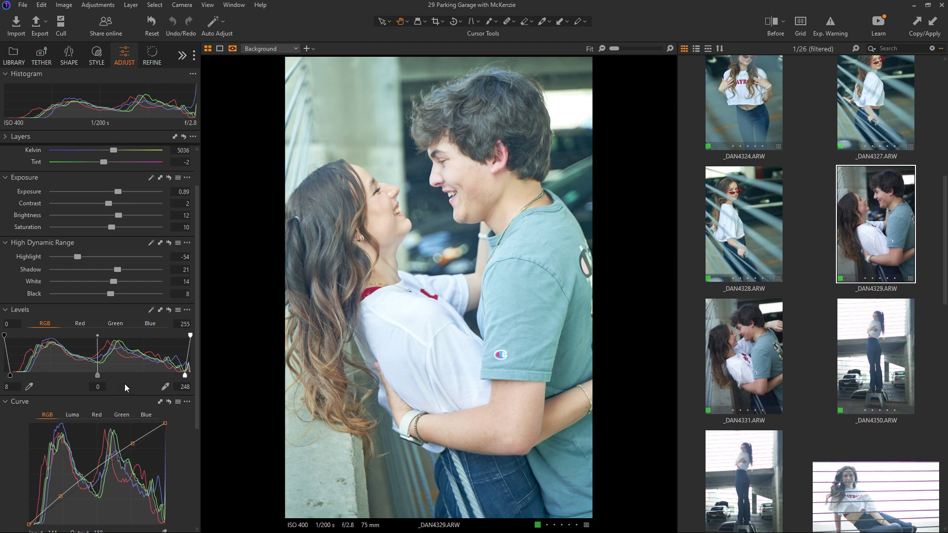
drag(10, 378, 15, 378)
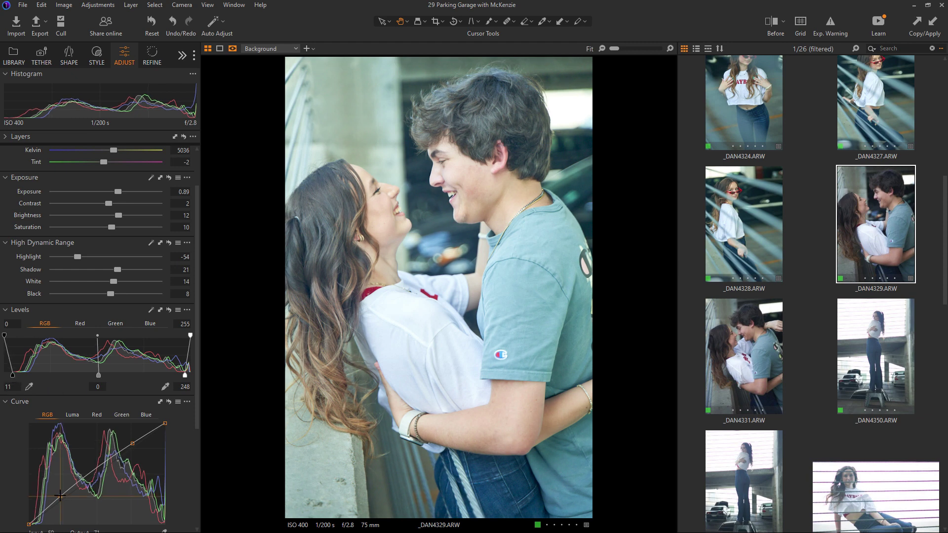
drag(60, 497, 60, 499)
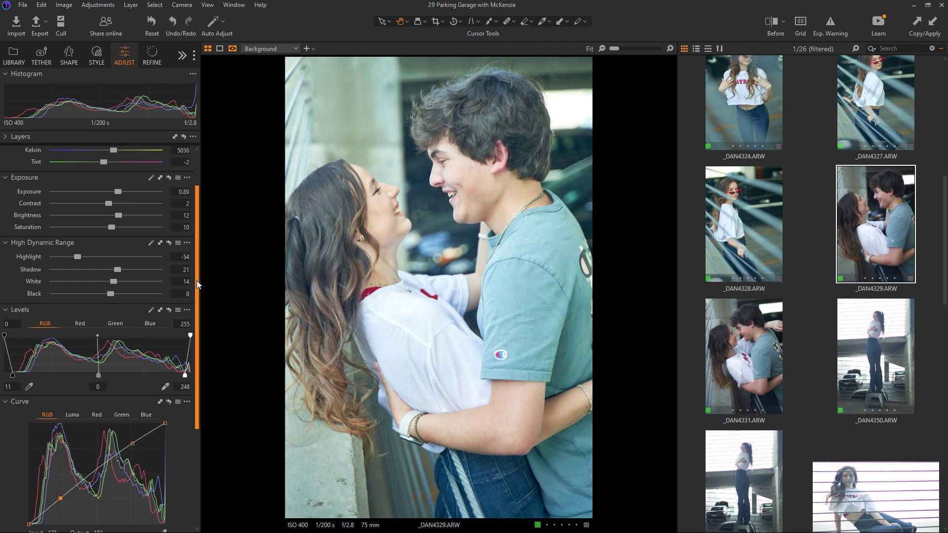
Tone _DAN4329 to Exposure 0.3, Highlight -60, White 18, Black 0, then return to _DAN4328.
scroll(197, 280, up, 2)
drag(118, 272, 118, 249)
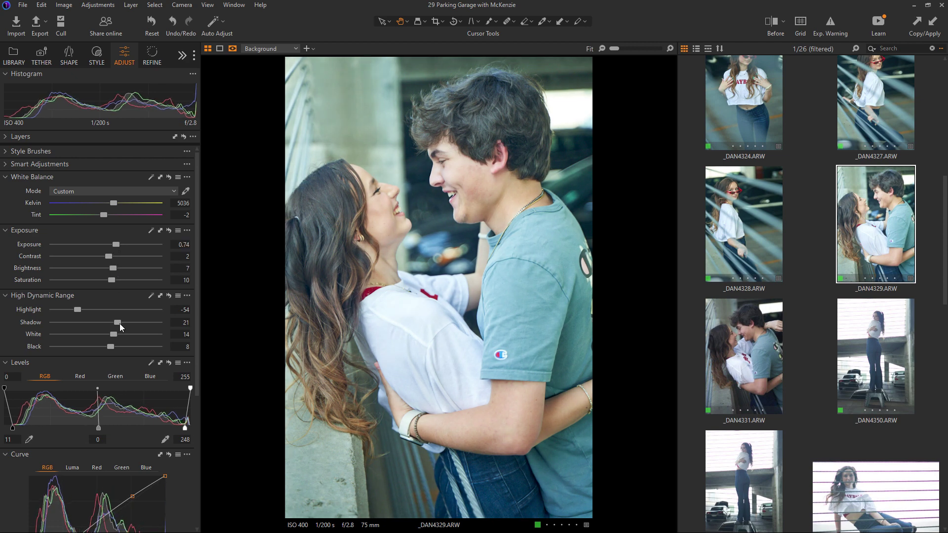
drag(120, 324, 76, 310)
mouse_move(110, 347)
mouse_down()
mouse_move(112, 322)
mouse_move(116, 335)
mouse_up()
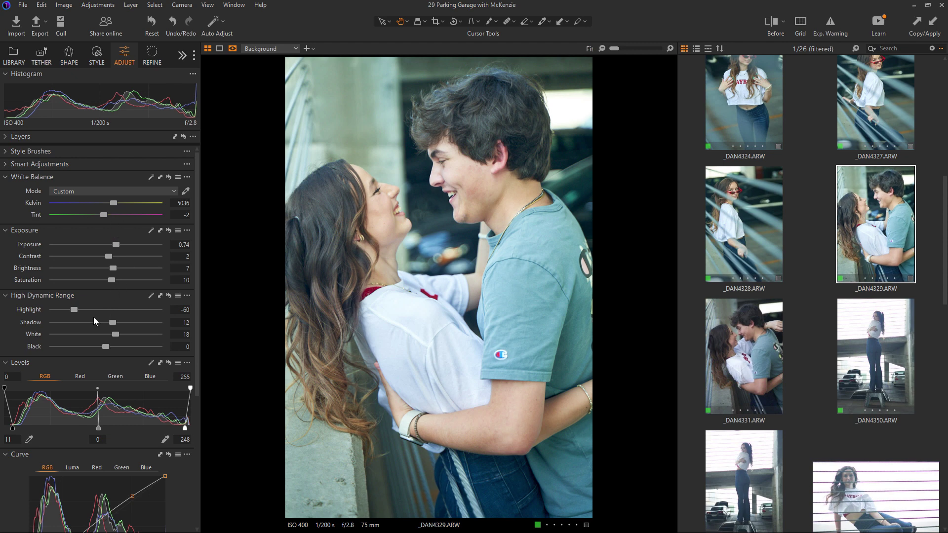
drag(116, 245, 109, 251)
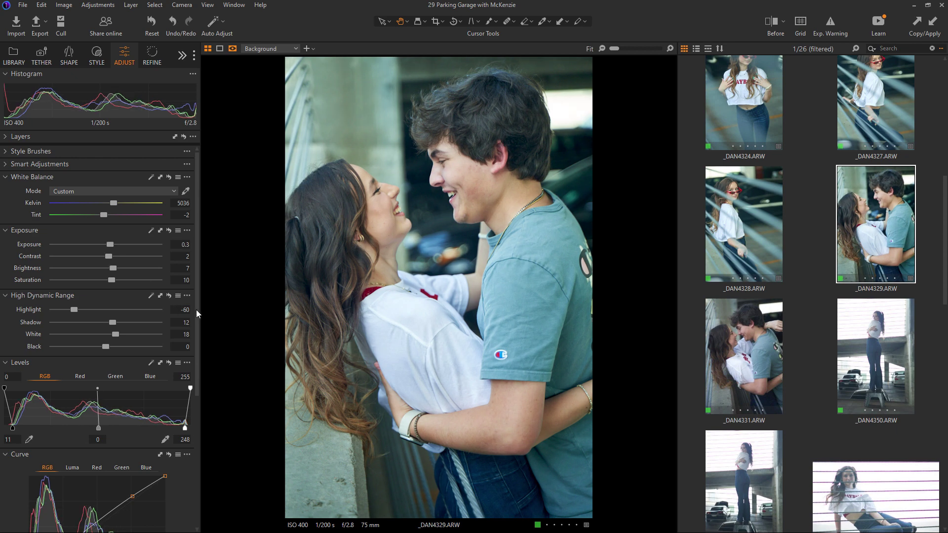
drag(197, 309, 190, 353)
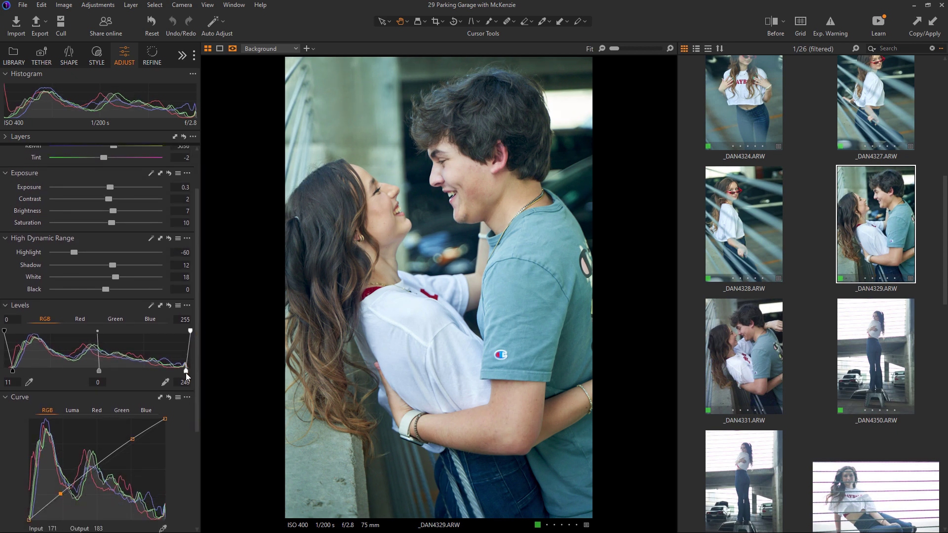
click(705, 180)
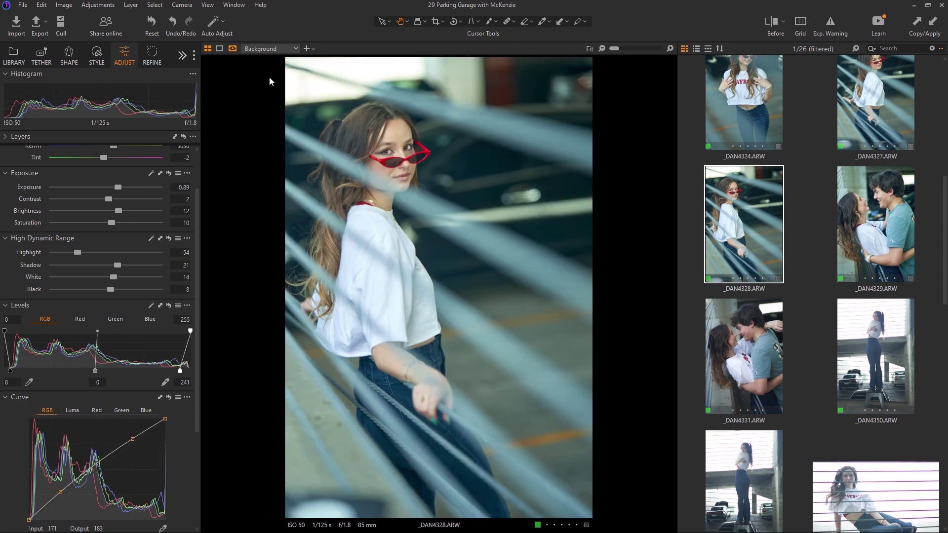
Paste _DAN4329's adjustments onto _DAN4331, warm white balance, set Brightness 9, Exposure 0.37, Shadow 14.
click(865, 232)
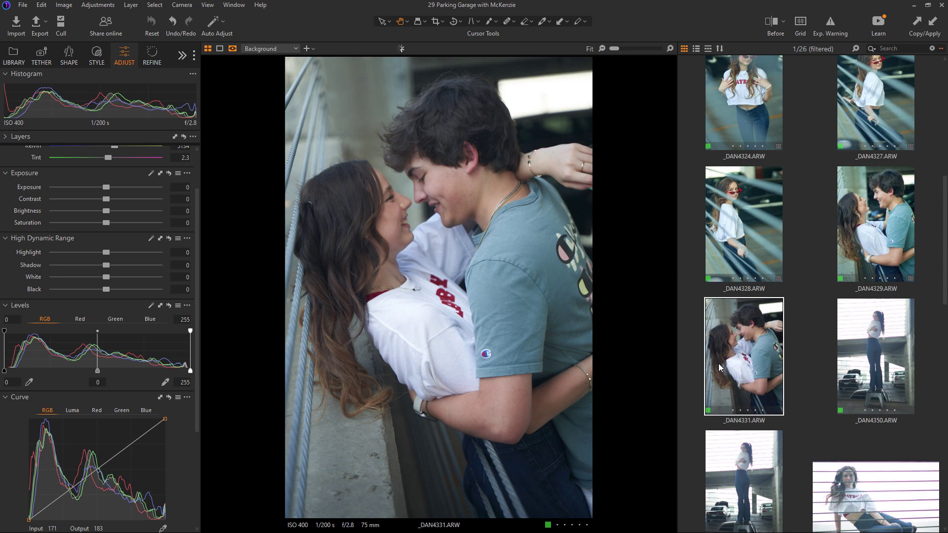
key(ctrl+shift+v)
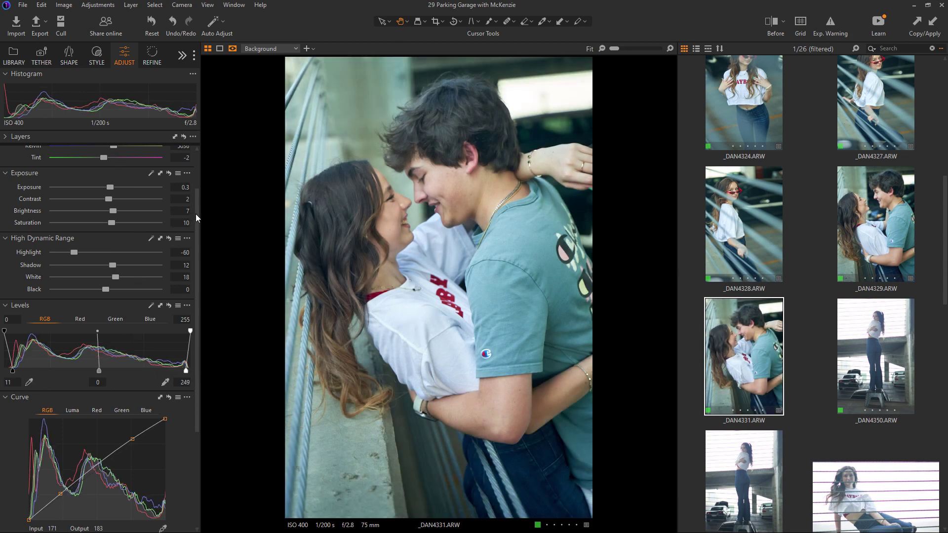
scroll(136, 233, up, 1)
drag(114, 162, 116, 162)
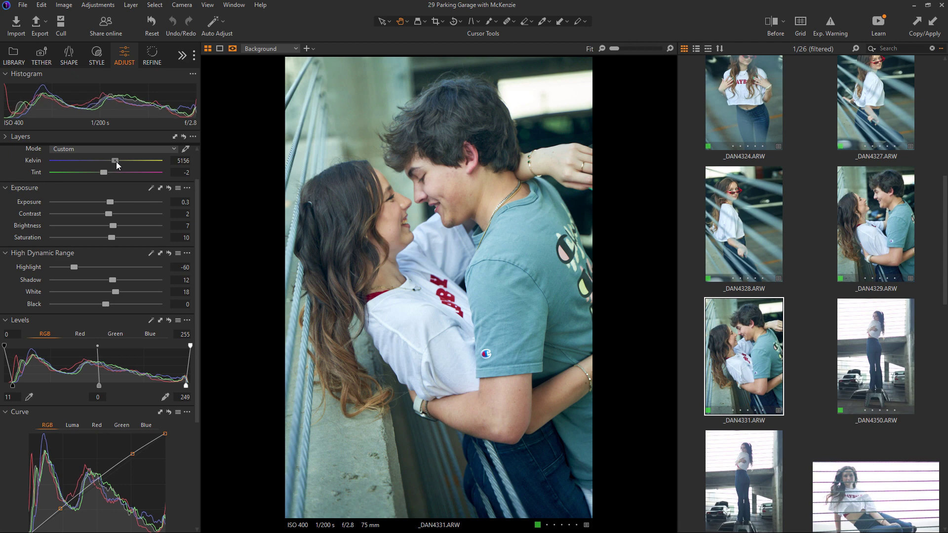
drag(116, 229, 111, 203)
drag(113, 280, 109, 303)
Refine _DAN4331's Levels to 12–249 and its curve, raise Black to 4, then open _DAN4350.
scroll(196, 355, down, 2)
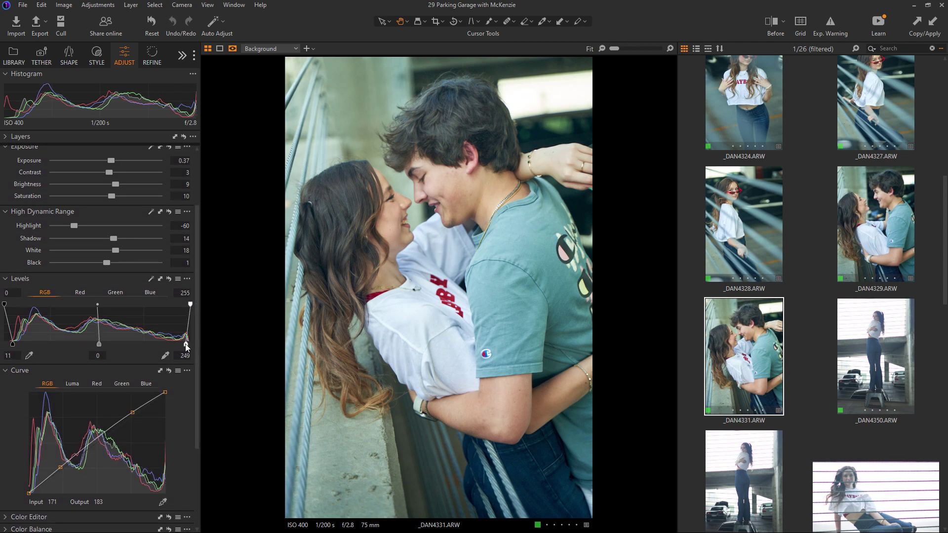
drag(13, 348, 14, 347)
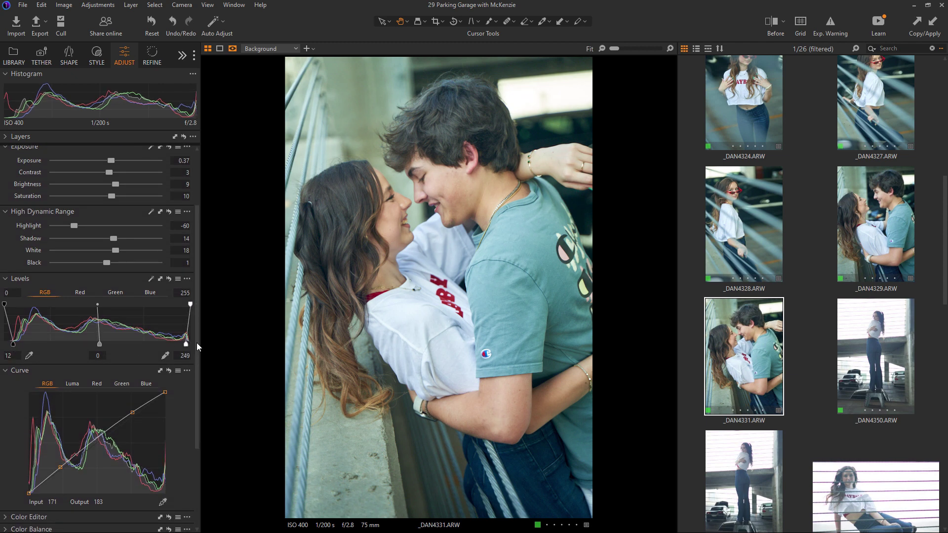
drag(196, 342, 200, 394)
drag(61, 389, 60, 389)
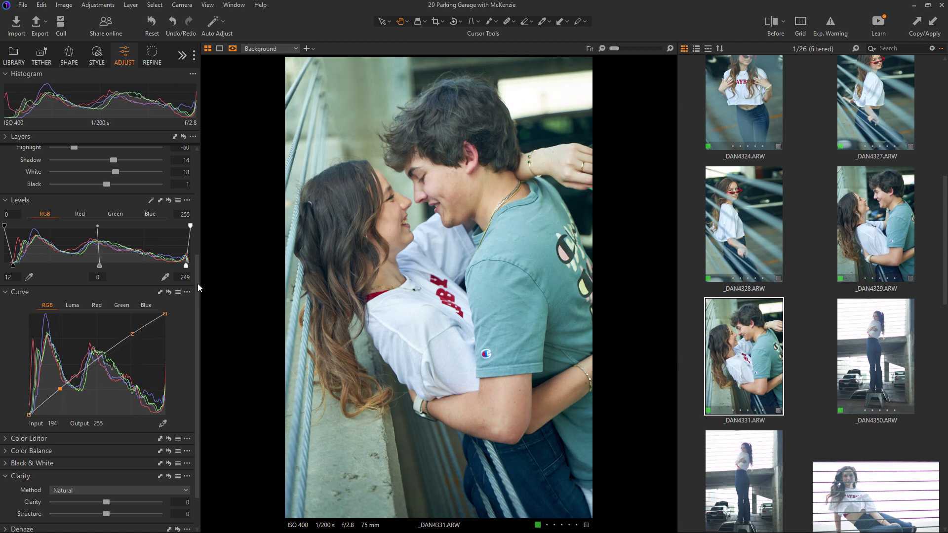
scroll(198, 283, down, 2)
click(10, 436)
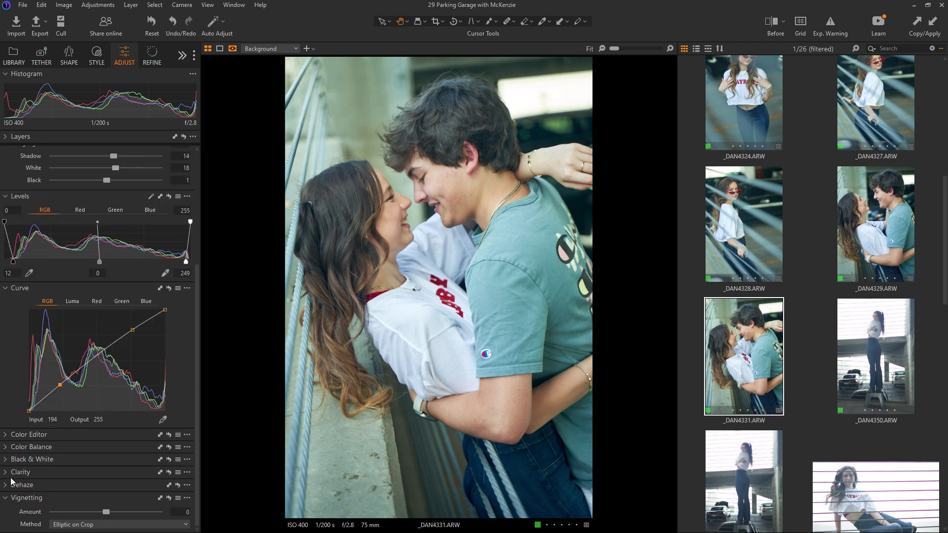
click(8, 499)
drag(199, 267, 197, 239)
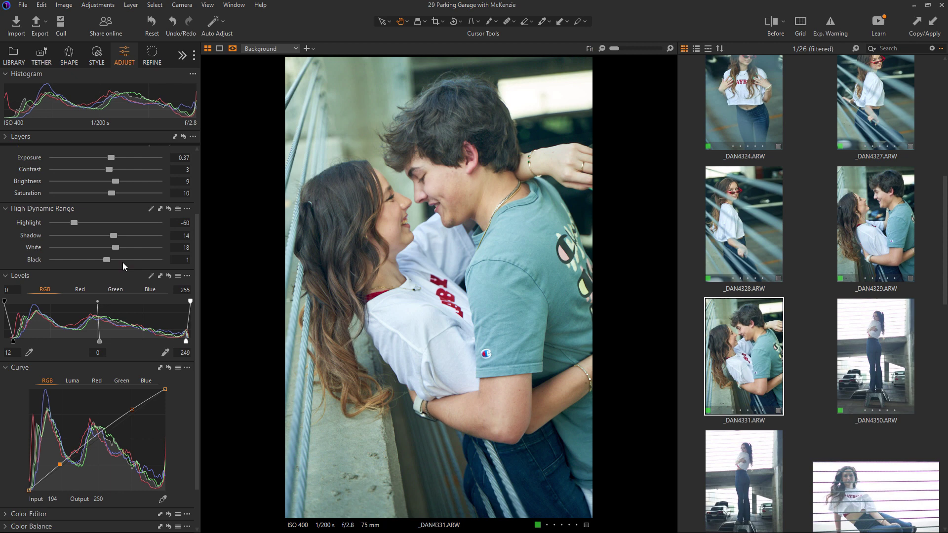
drag(107, 259, 109, 259)
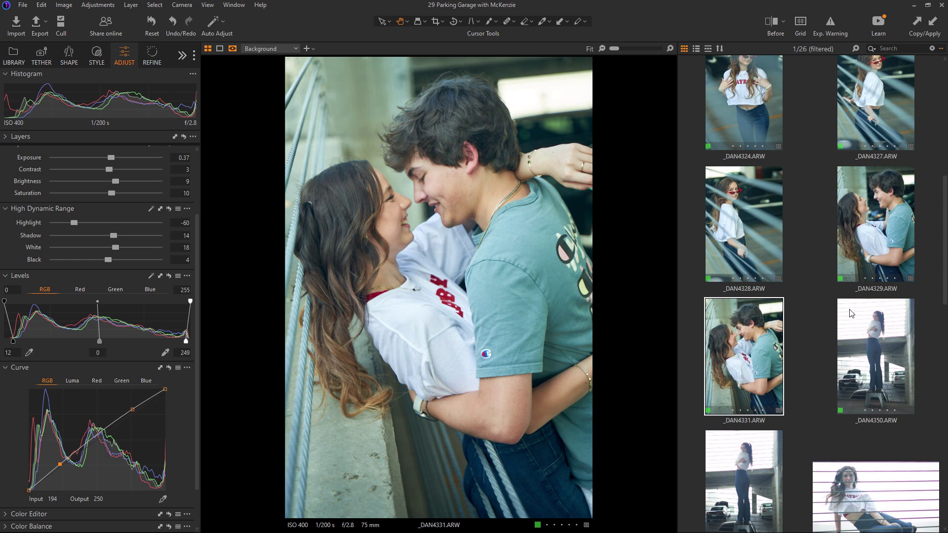
click(865, 321)
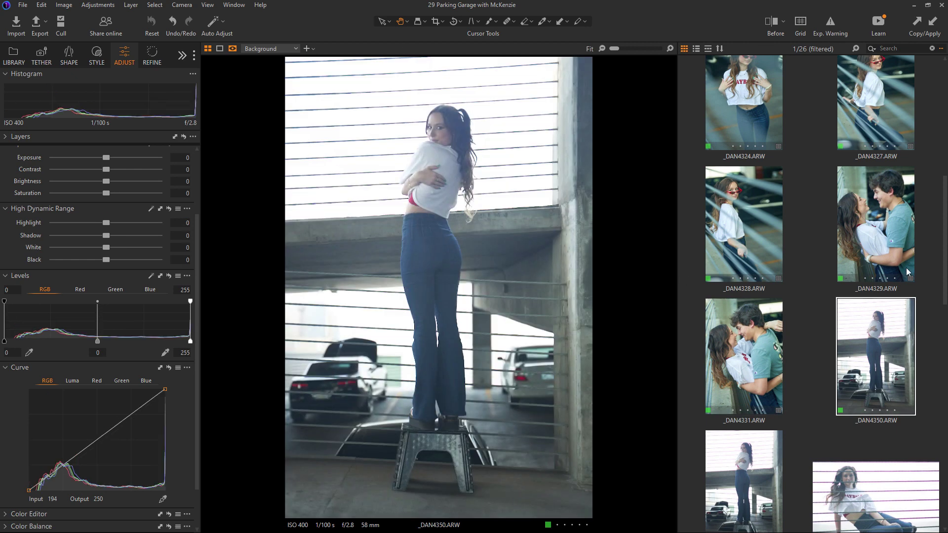
Show the session's folders and albums and preview _DAN4362, _DAN4369 and _DAN4360.
drag(944, 250, 945, 280)
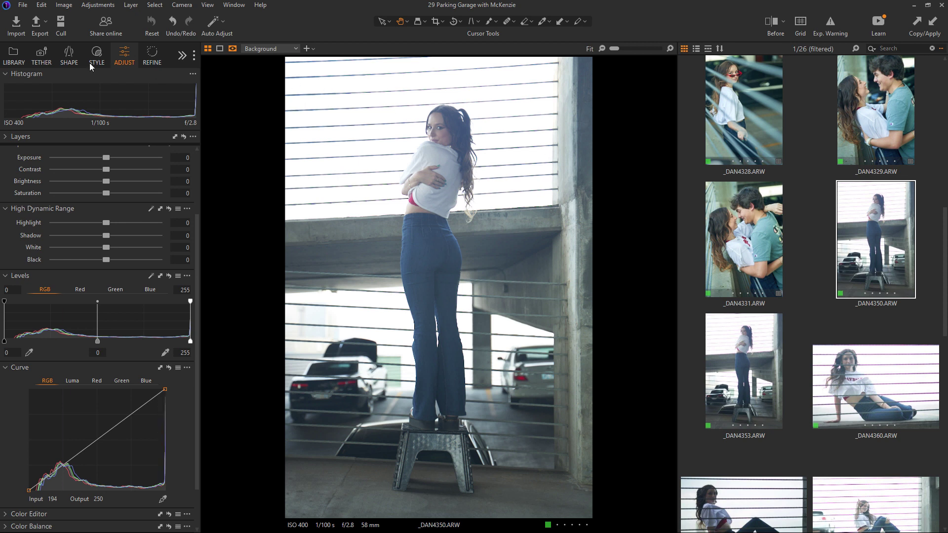
click(13, 55)
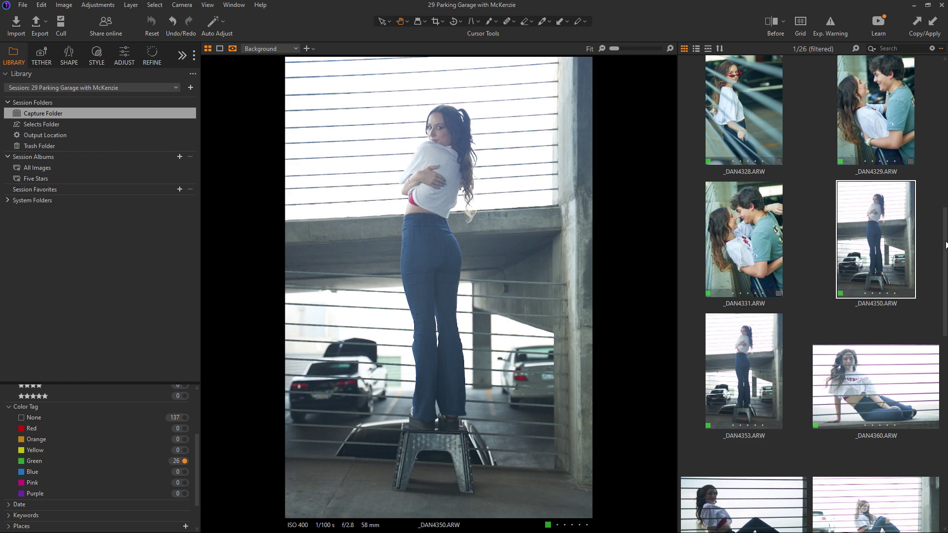
scroll(941, 244, down, 2)
click(772, 372)
click(848, 373)
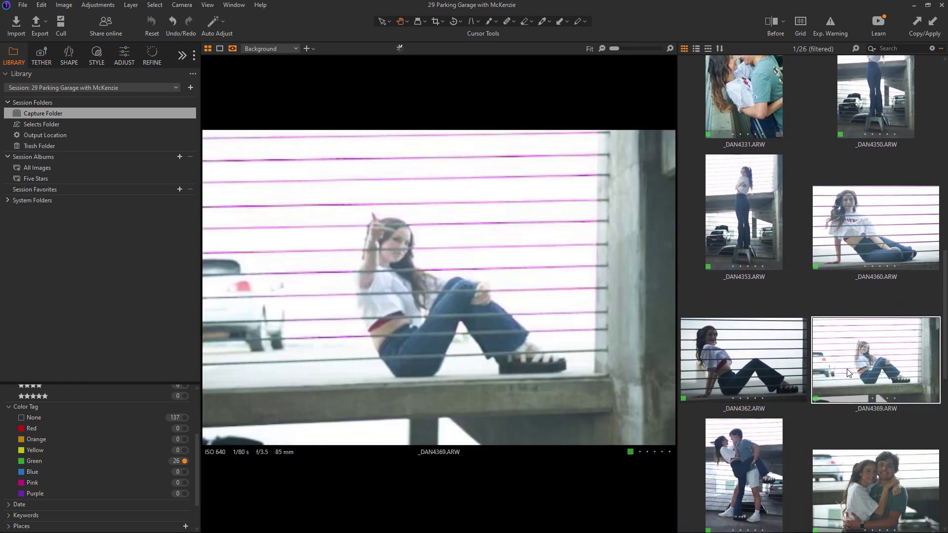
click(898, 239)
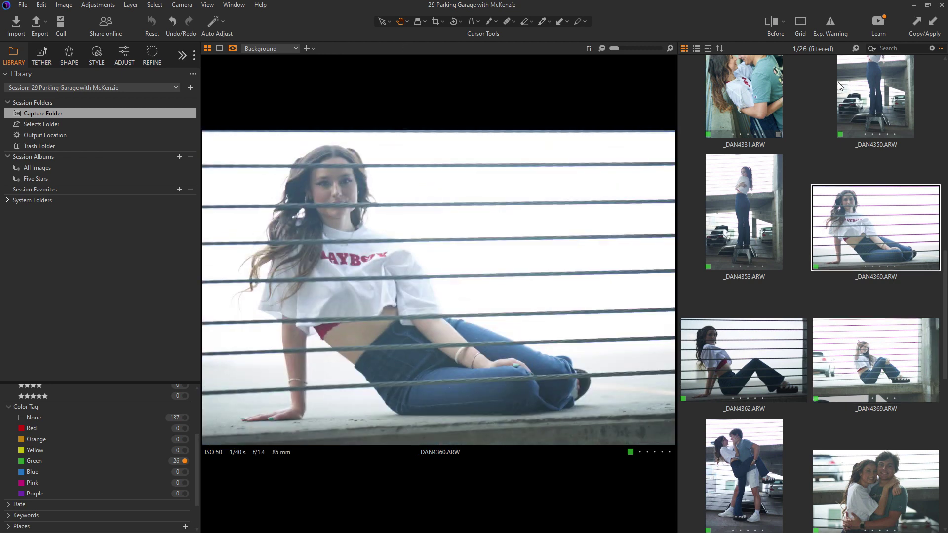
Return to _DAN4350 and start adding a new session album.
scroll(943, 335, up, 2)
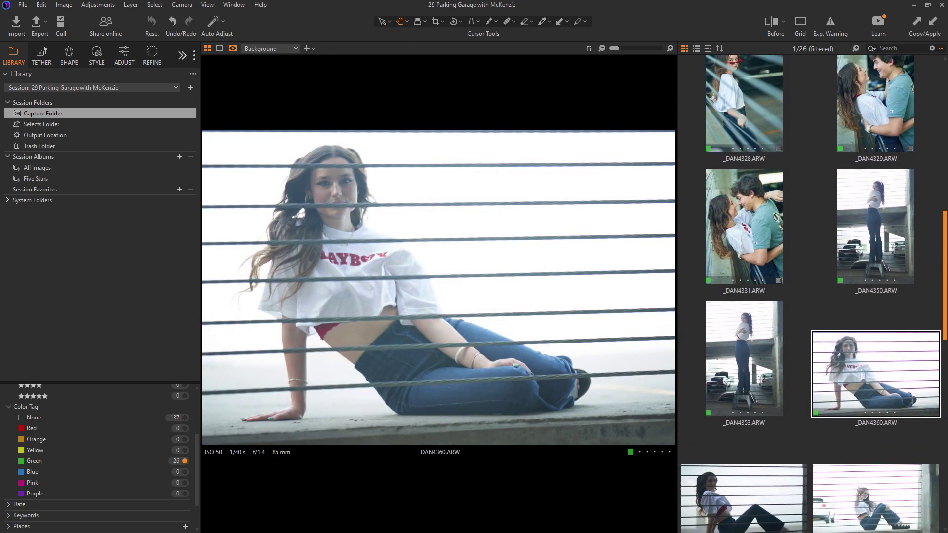
click(897, 233)
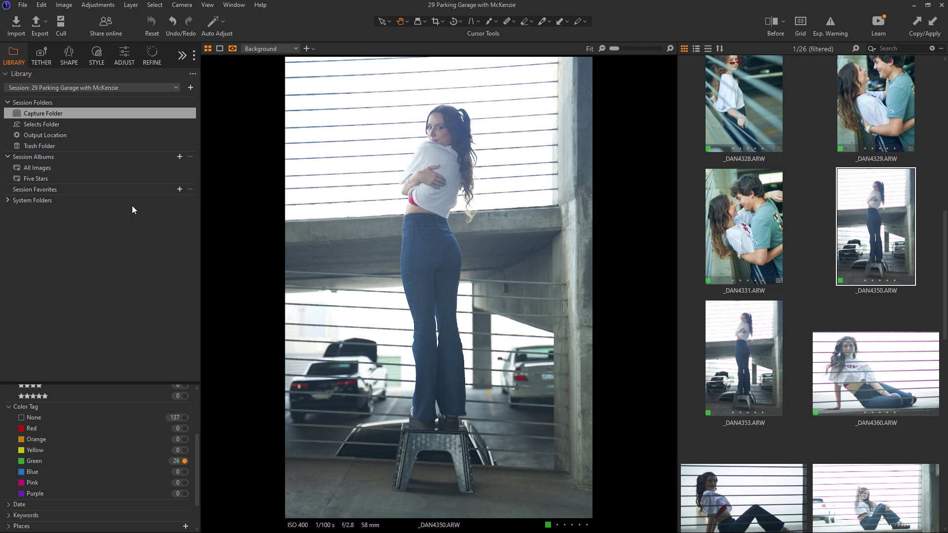
click(179, 157)
Create a new session album named HDR.
click(172, 176)
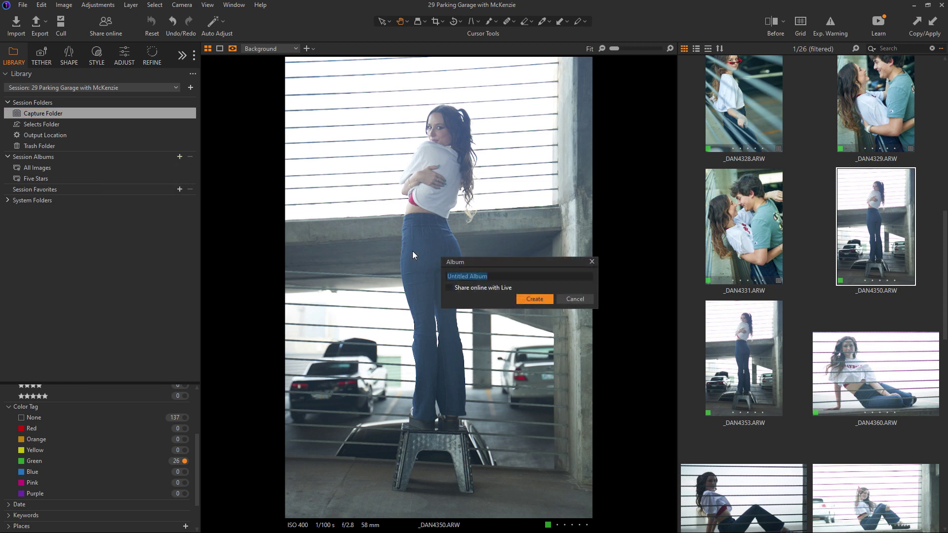
text(HDR)
click(528, 300)
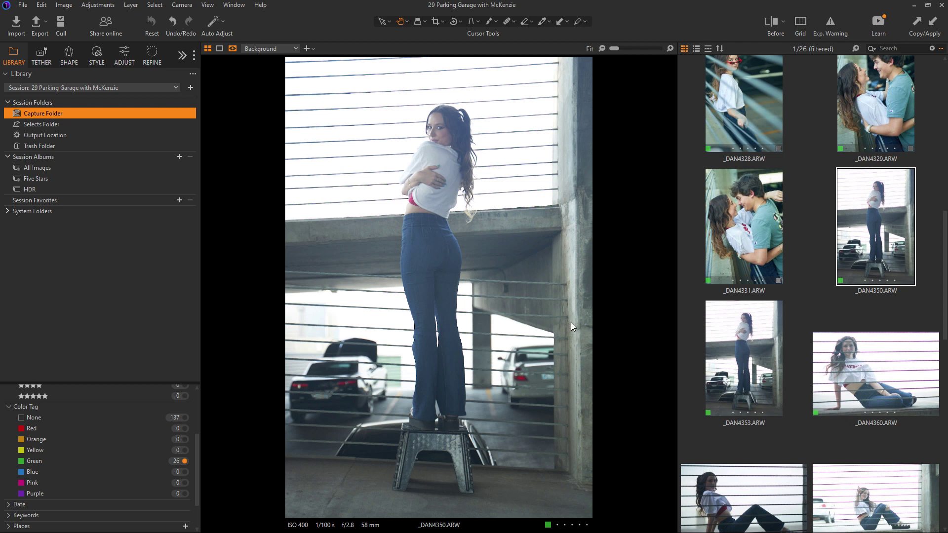
Turn off the Green color-tag filter to list all 163 images and browse _DAN4344–_DAN4348.
click(158, 461)
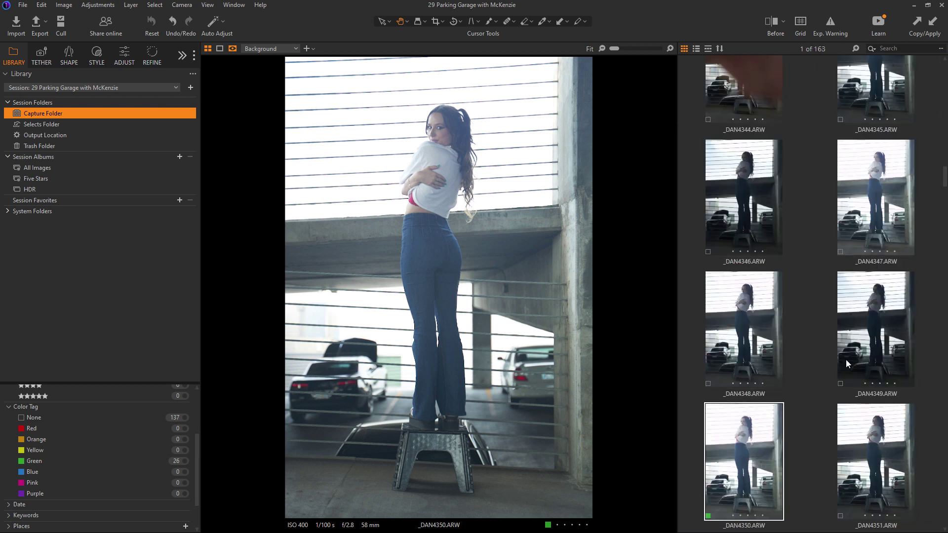
drag(945, 181, 945, 177)
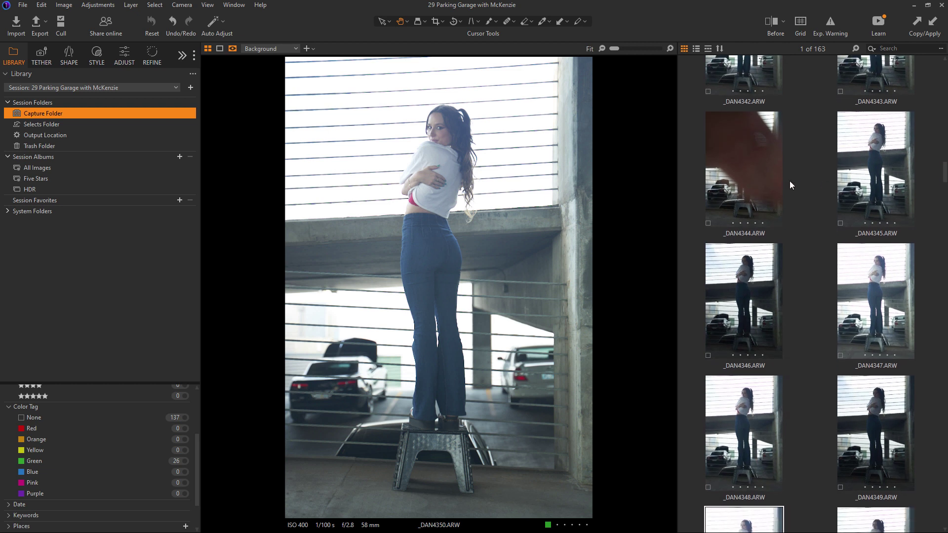
click(725, 169)
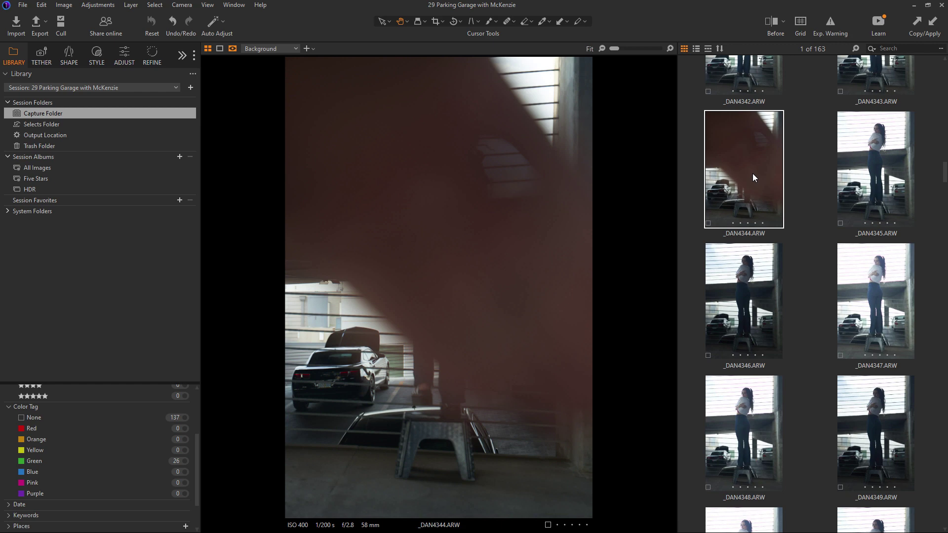
click(853, 186)
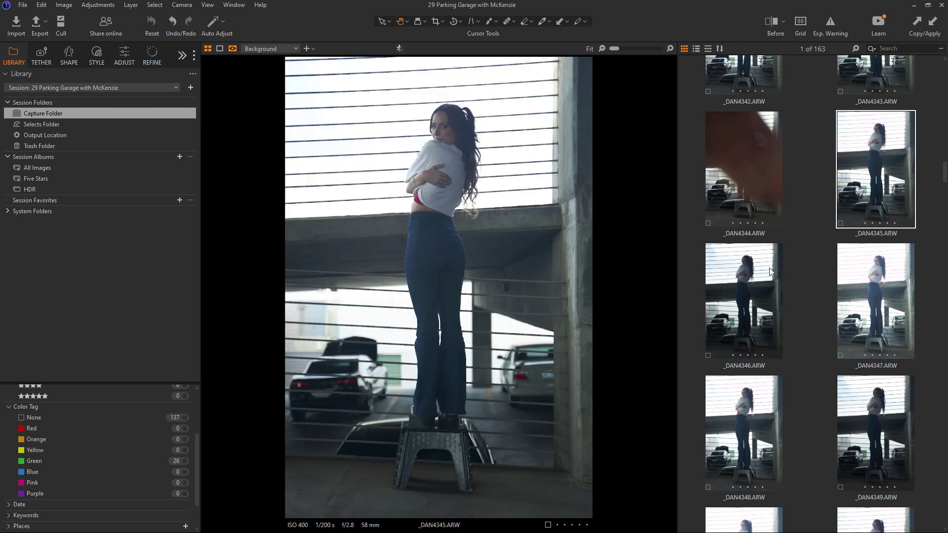
click(770, 268)
click(845, 252)
click(859, 227)
click(763, 279)
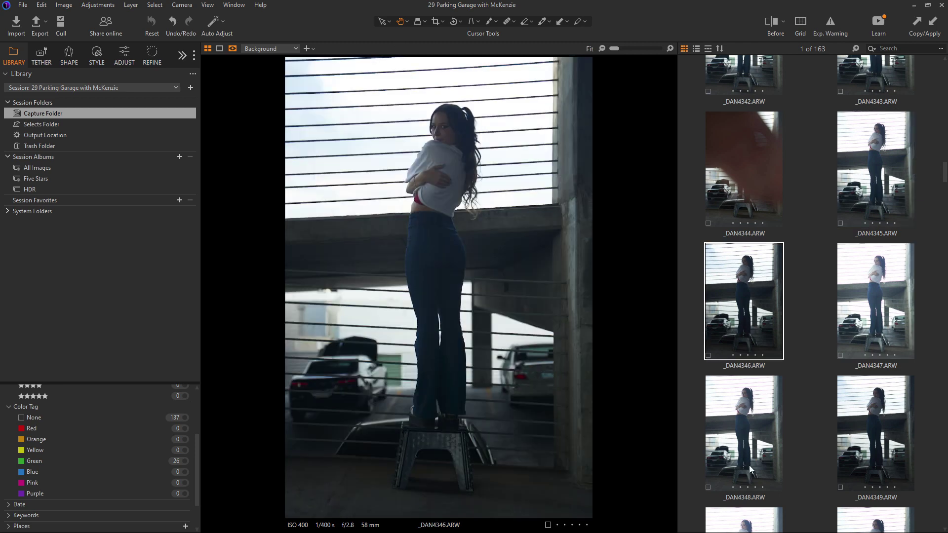
click(749, 465)
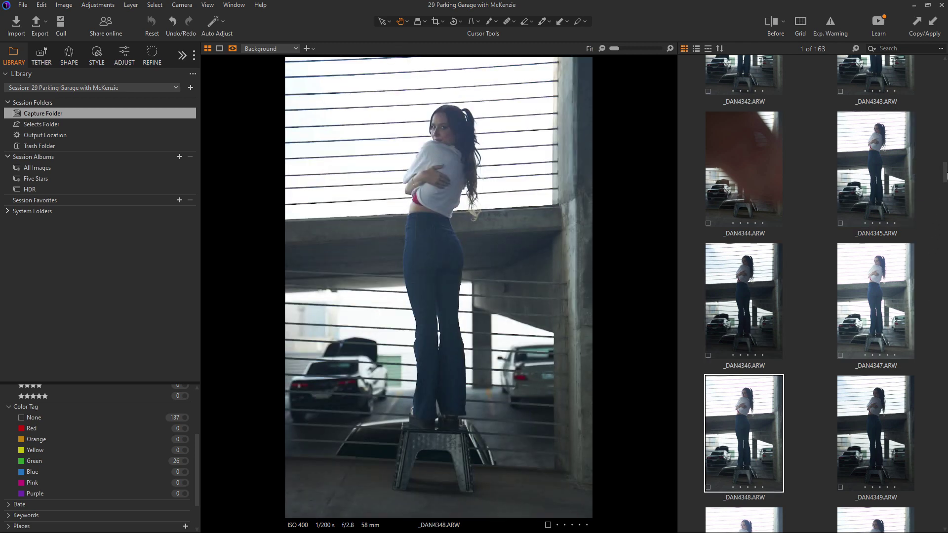
scroll(828, 249, down, 4)
Add the bracketed frames _DAN4348, _DAN4349 and _DAN4350 to the HDR album.
click(768, 323)
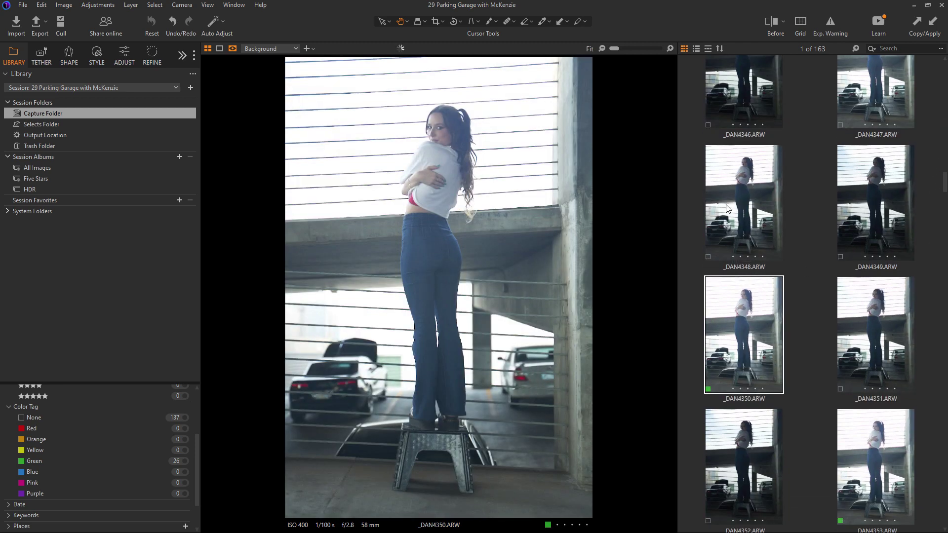
click(835, 265)
click(757, 260)
ctrl+click(862, 228)
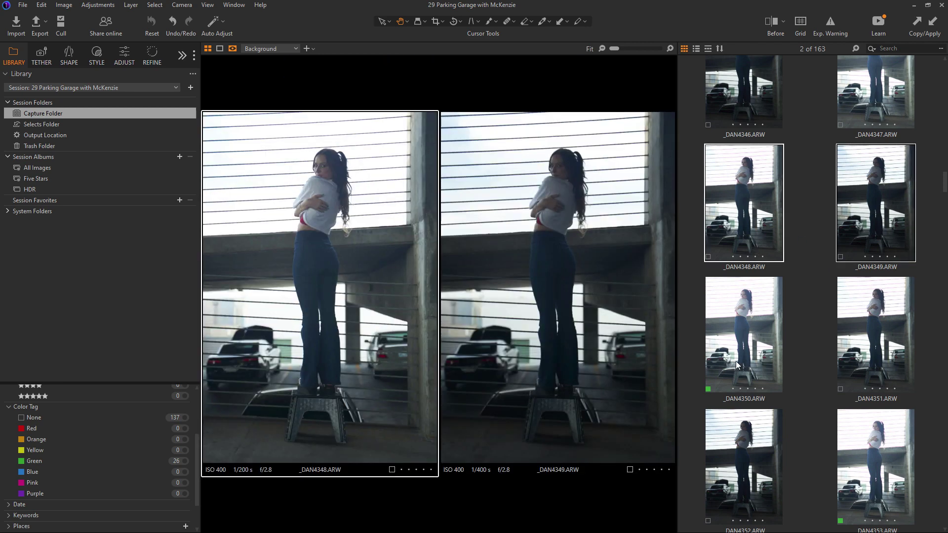
ctrl+click(736, 361)
drag(313, 157, 39, 191)
click(804, 304)
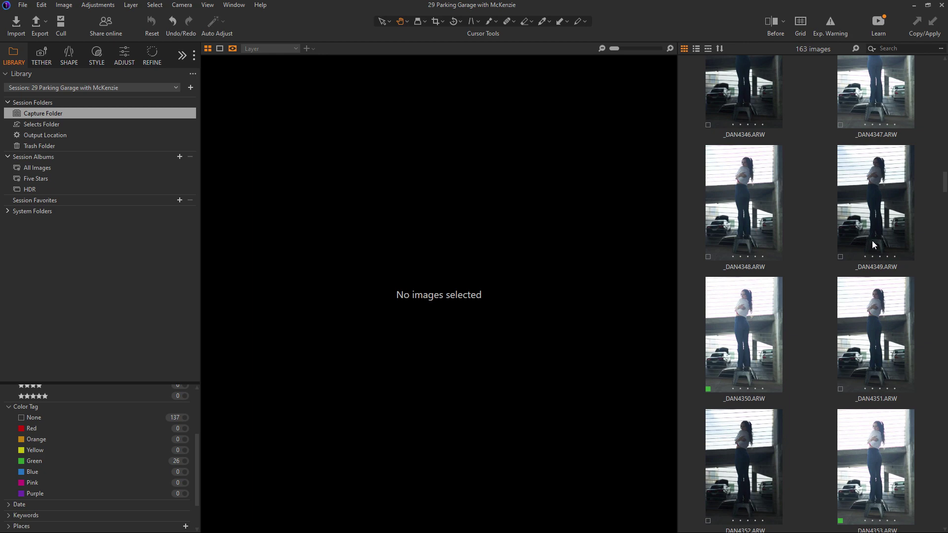
Select _DAN4351–_DAN4353 and create a new album named HDR 2.
drag(944, 180, 944, 191)
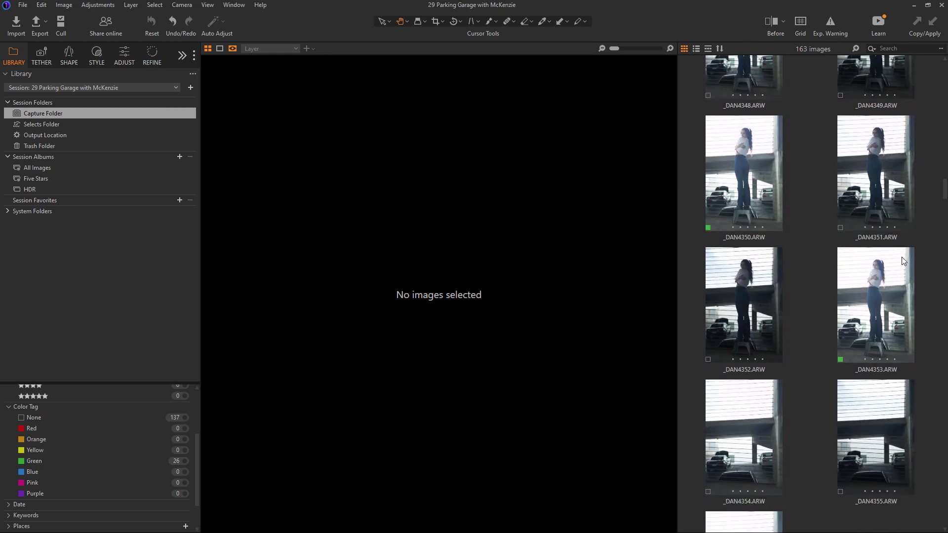
click(872, 182)
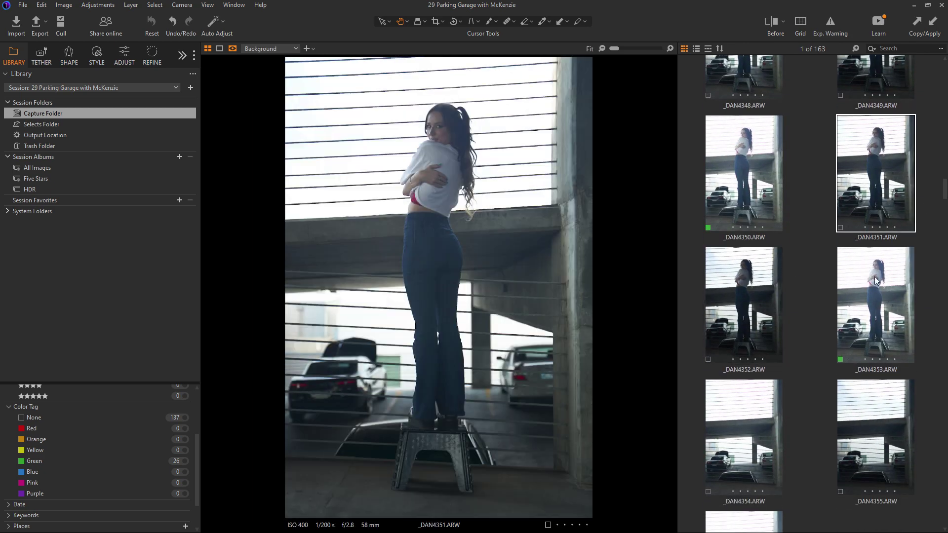
shift+click(871, 308)
drag(870, 307, 179, 156)
click(164, 176)
text(HDR 2)
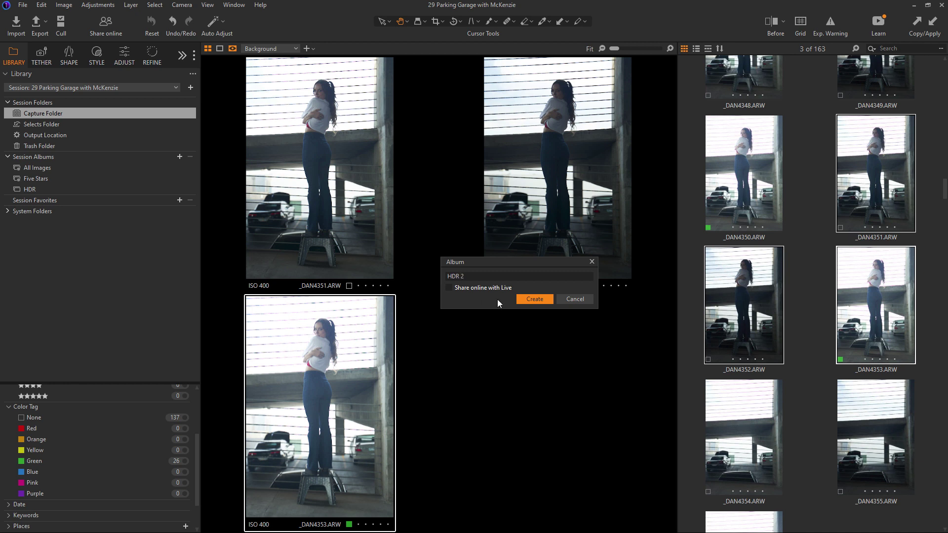
click(520, 298)
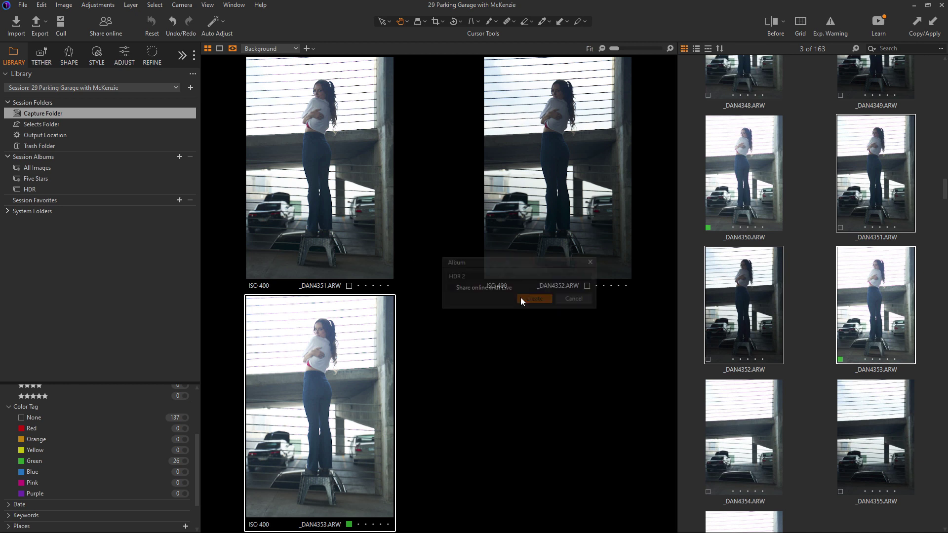
drag(520, 286, 114, 200)
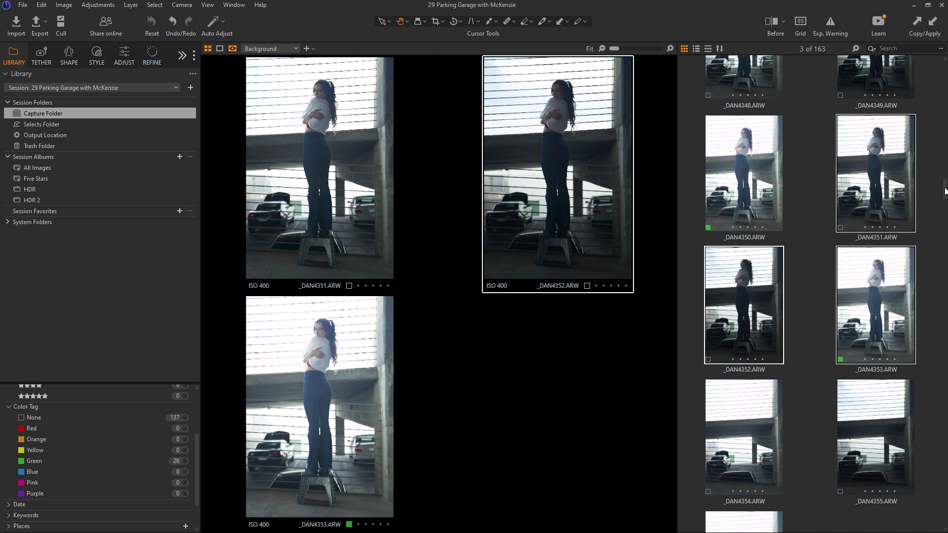
drag(944, 190, 945, 201)
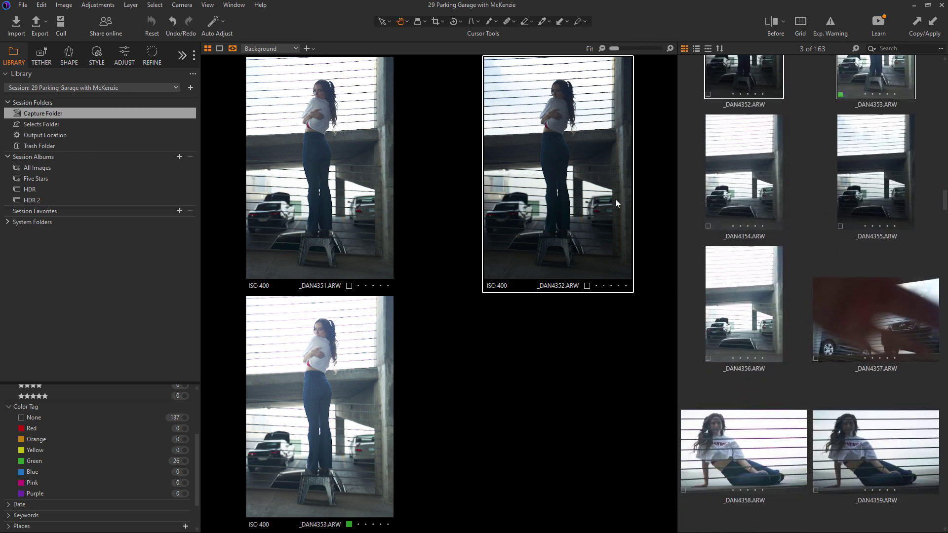
Create an album named HDR Clean Plate and add _DAN4354–_DAN4356 to it.
click(179, 157)
click(173, 179)
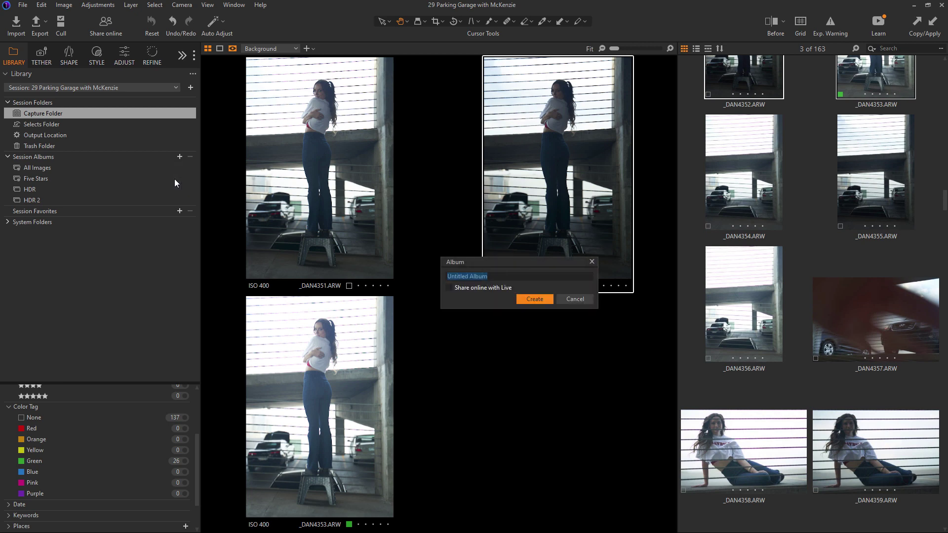
text(HDR Clean Plate)
key(Return)
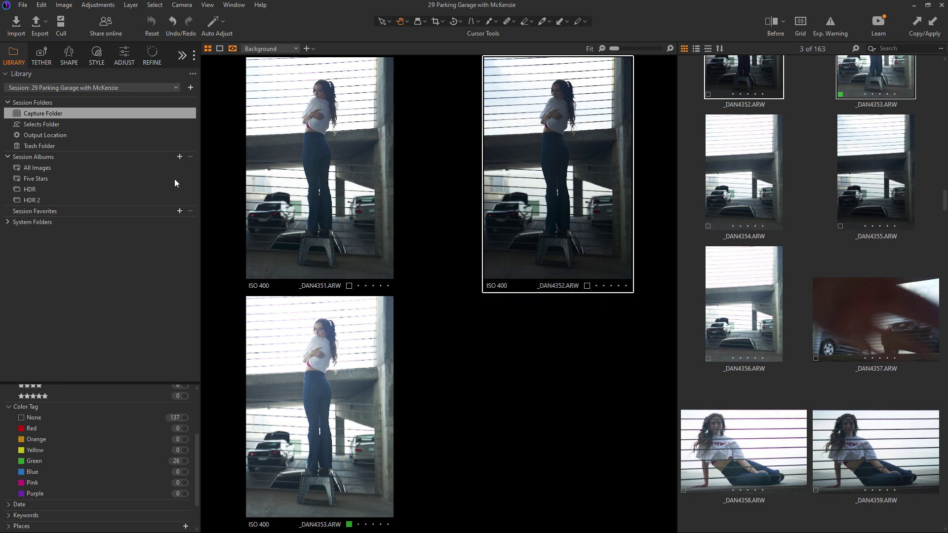
click(714, 186)
shift+click(766, 316)
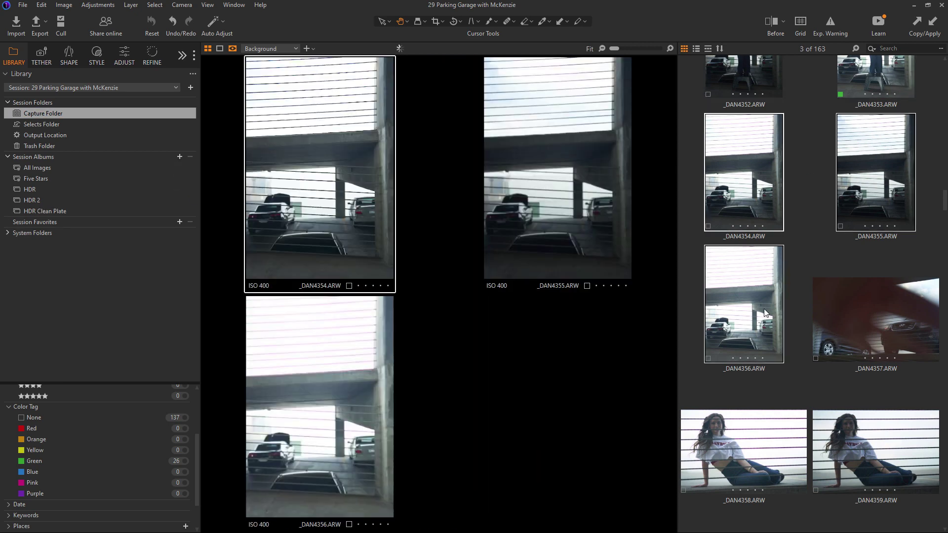
drag(208, 217, 138, 213)
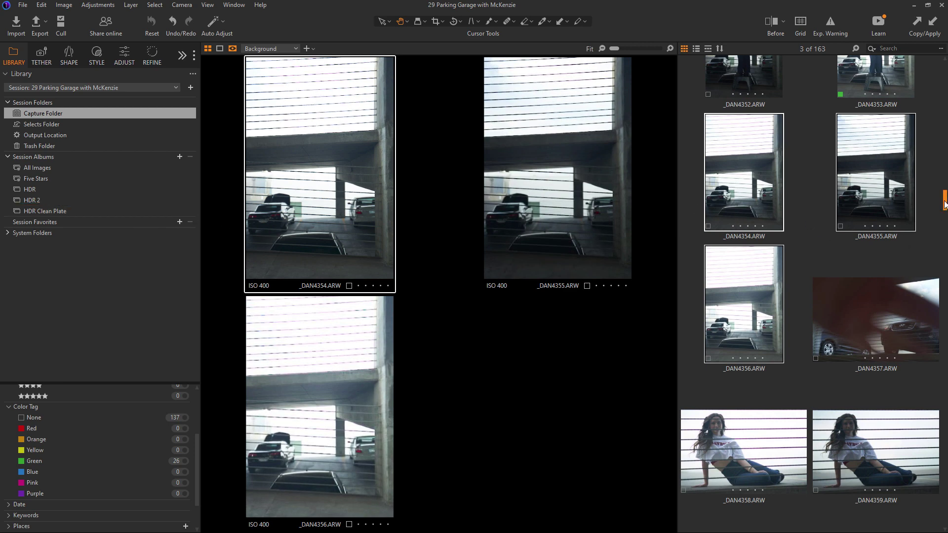
Compare _DAN4358 with _DAN4359, select _DAN4358–_DAN4360, and create album HDR 3.
scroll(945, 208, down, 3)
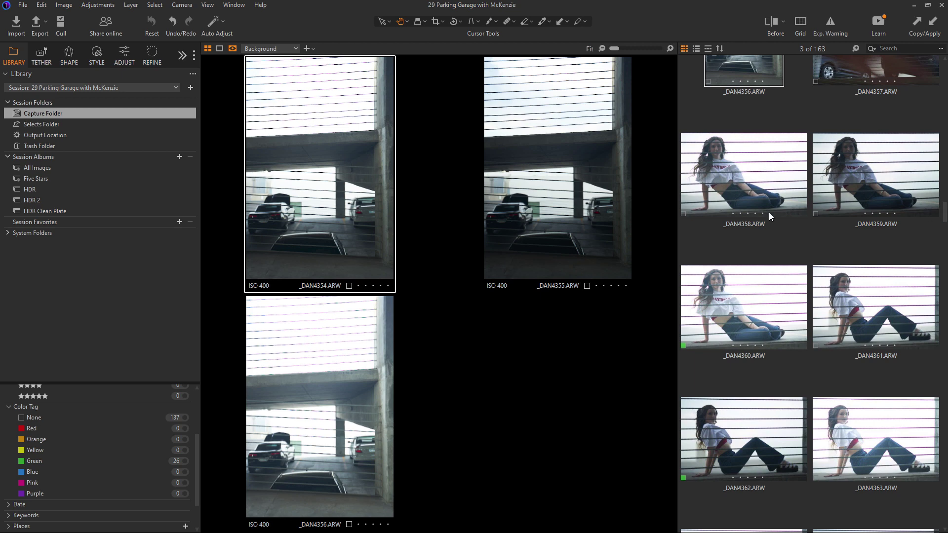
click(753, 178)
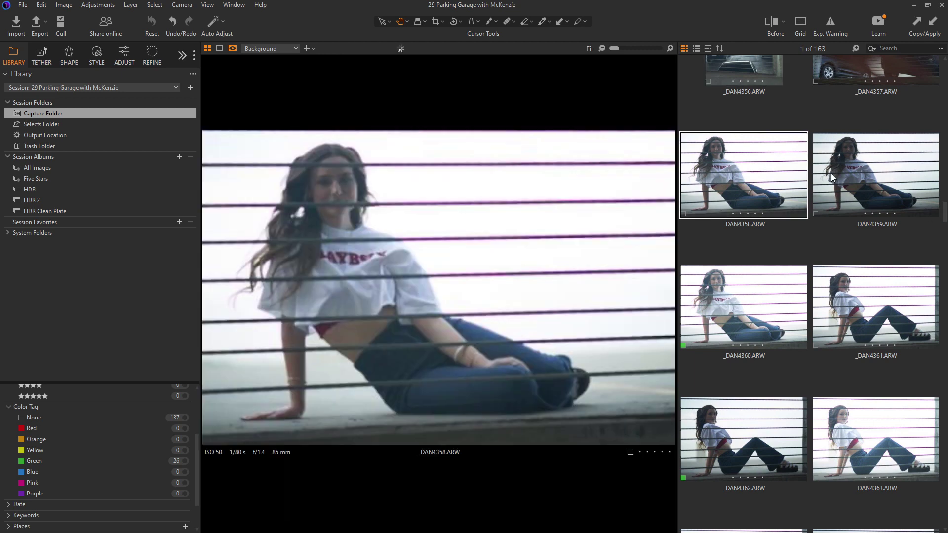
click(866, 164)
click(742, 207)
key(Right)
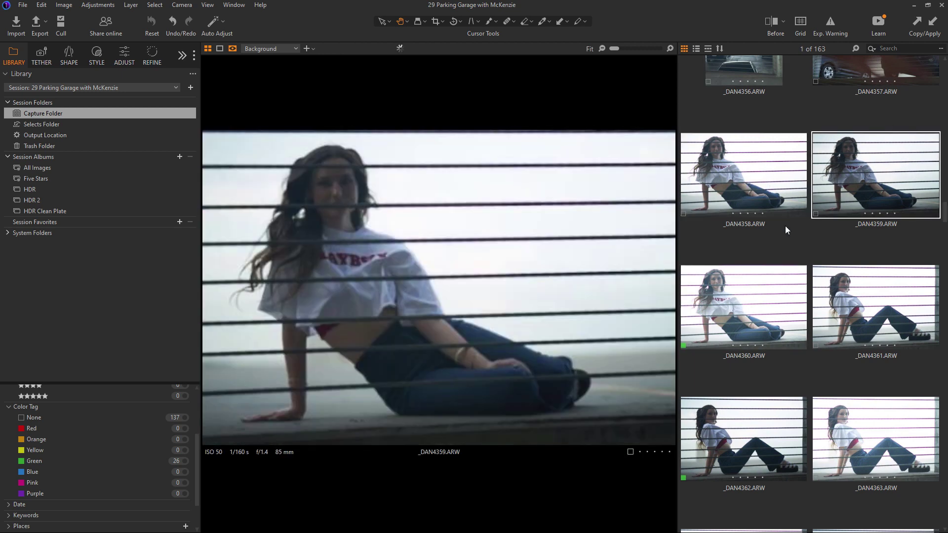
click(770, 207)
shift+click(737, 303)
click(180, 156)
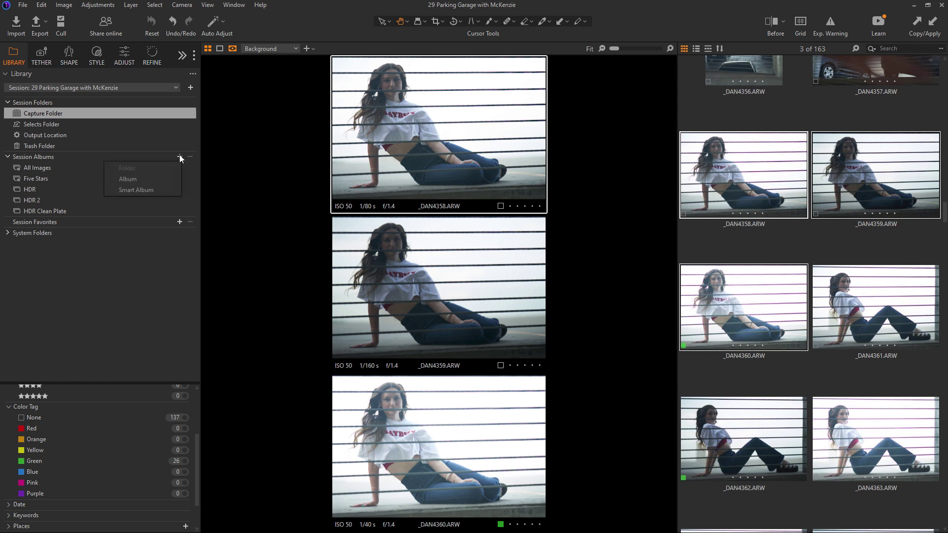
click(158, 179)
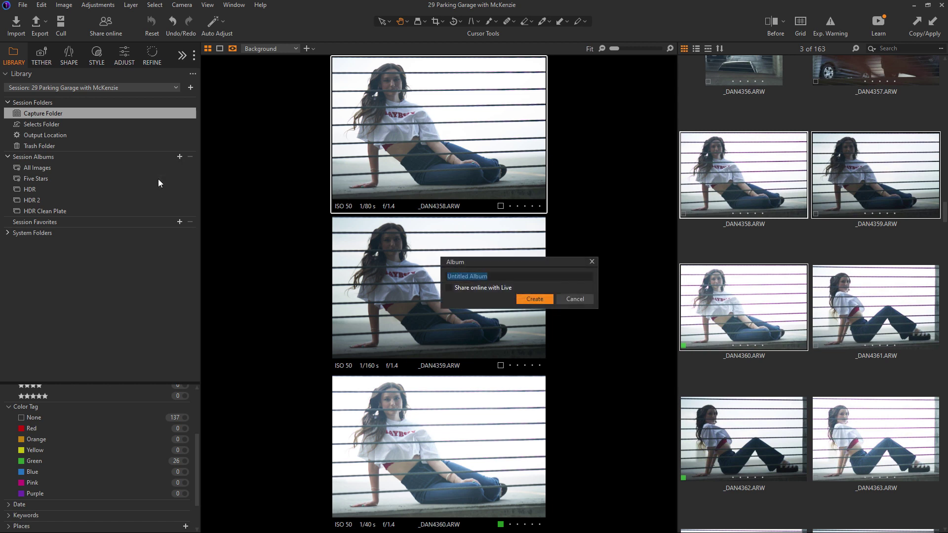
text(HDR 3)
key(Return)
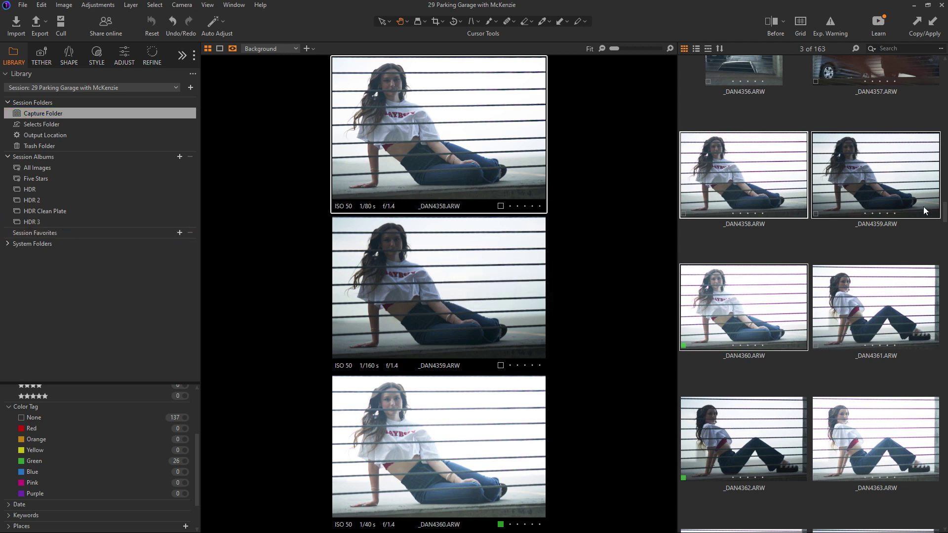
Create album HDR 4 and add _DAN4361–_DAN4363 to it.
scroll(945, 208, down, 2)
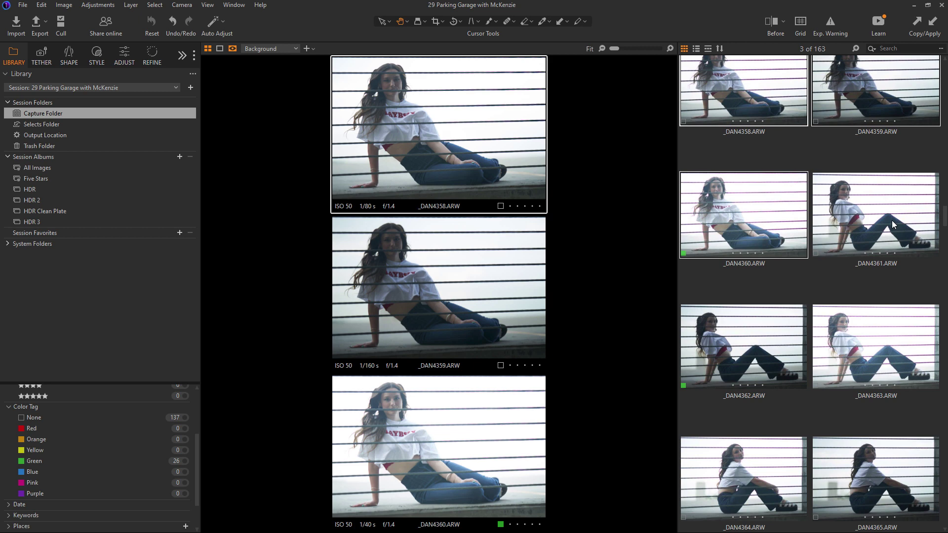
click(859, 221)
shift+click(853, 336)
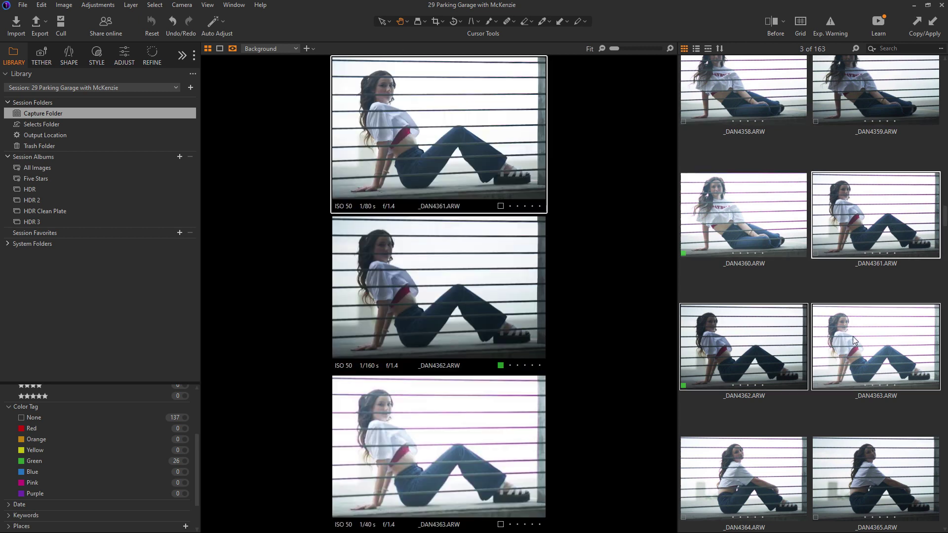
click(179, 156)
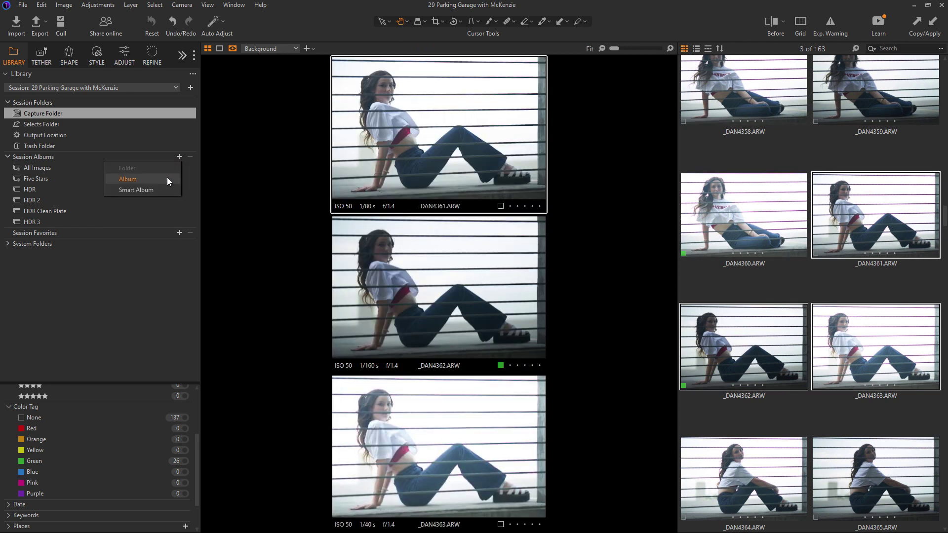
click(167, 177)
text(HDR 4)
key(Return)
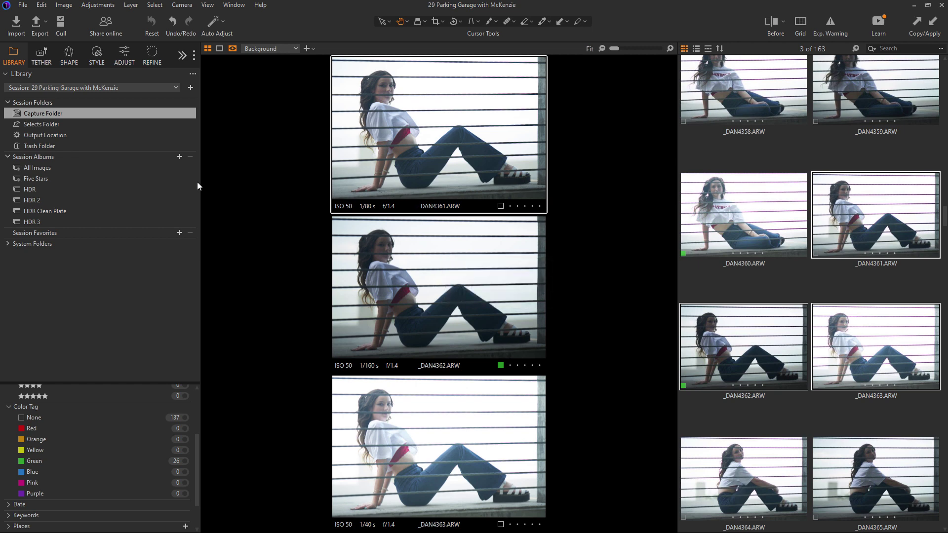
drag(880, 216, 130, 234)
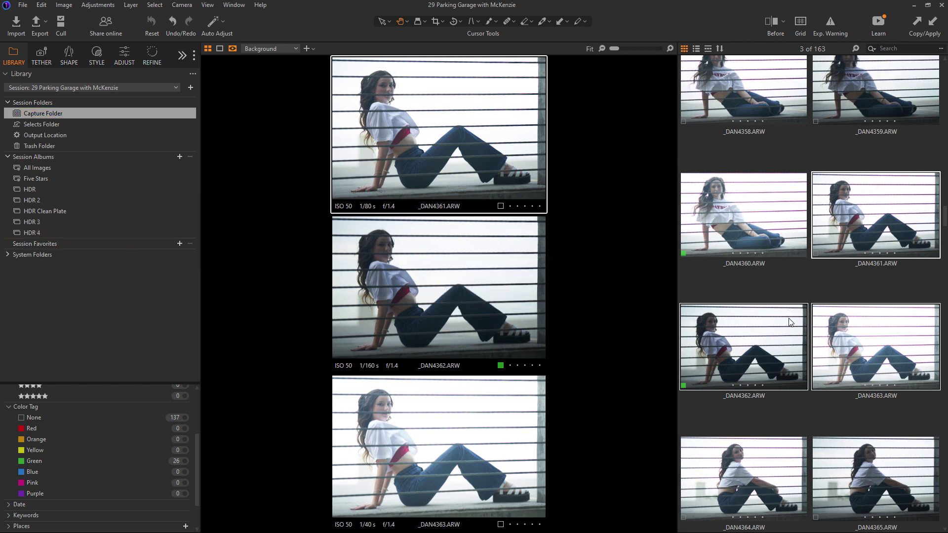
Create album HDR 5 (Blooper) and add _DAN4367–_DAN4369 to it.
drag(945, 220, 944, 238)
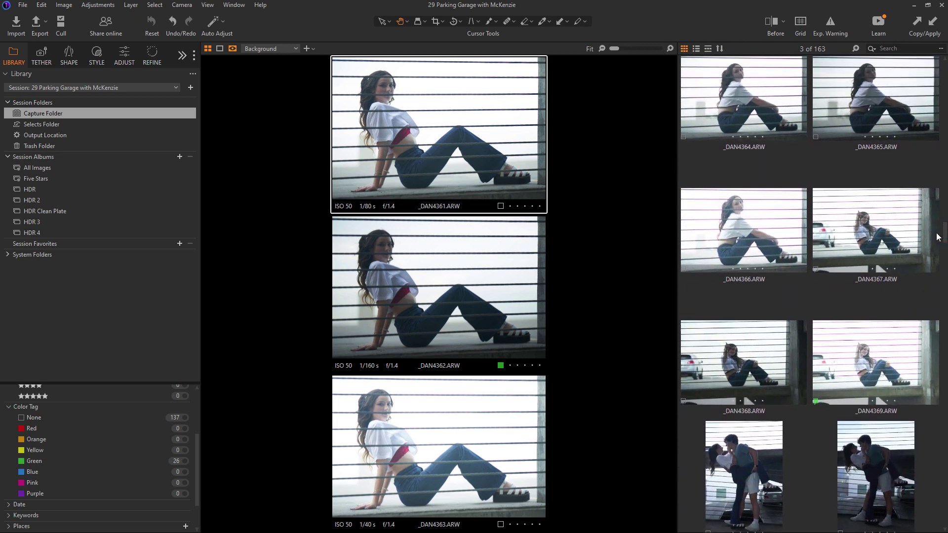
click(179, 156)
click(164, 177)
text(HDR 5 (Blooper)
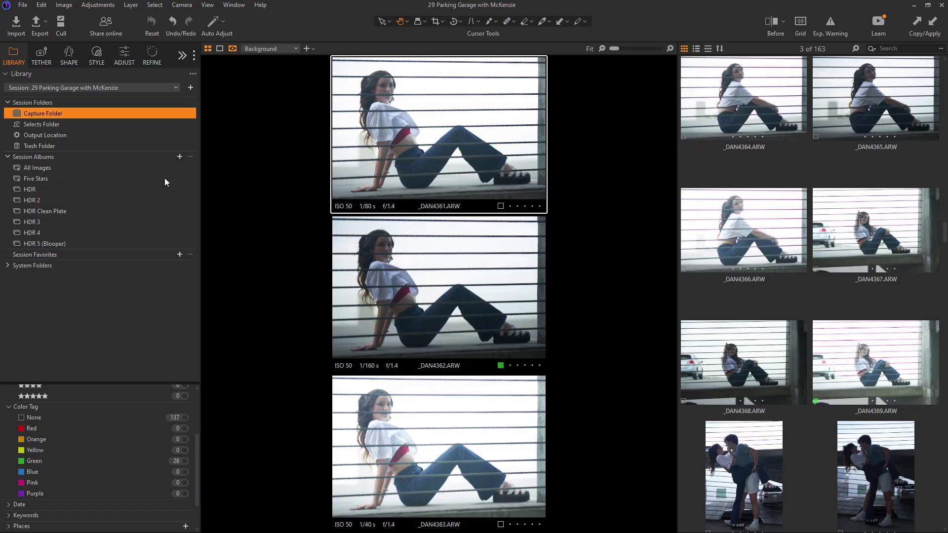
click(863, 230)
key(shift+Down)
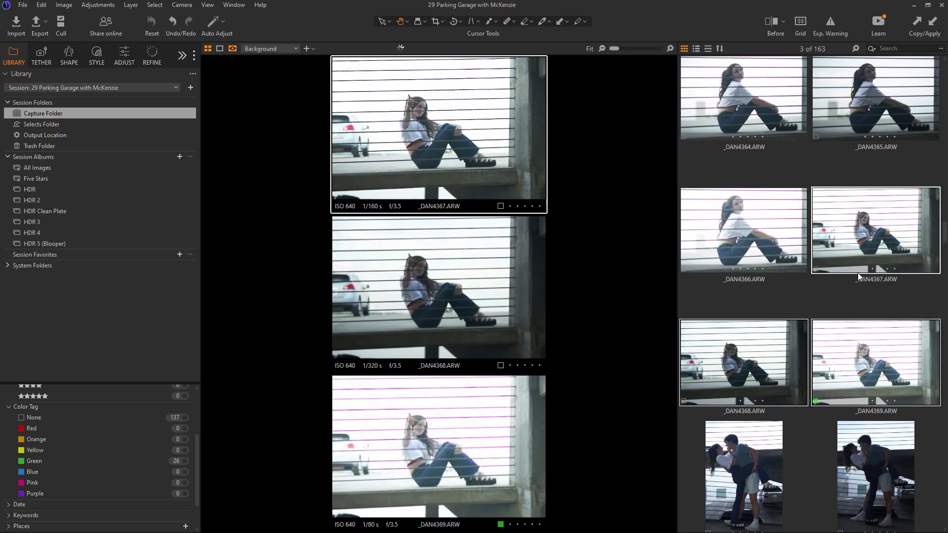
drag(859, 277, 133, 246)
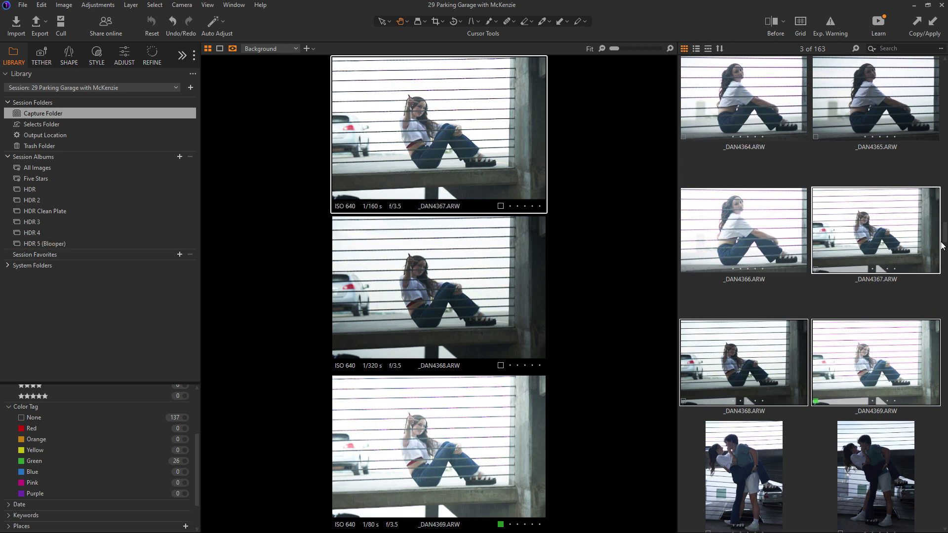
scroll(943, 246, down, 4)
drag(945, 246, 944, 163)
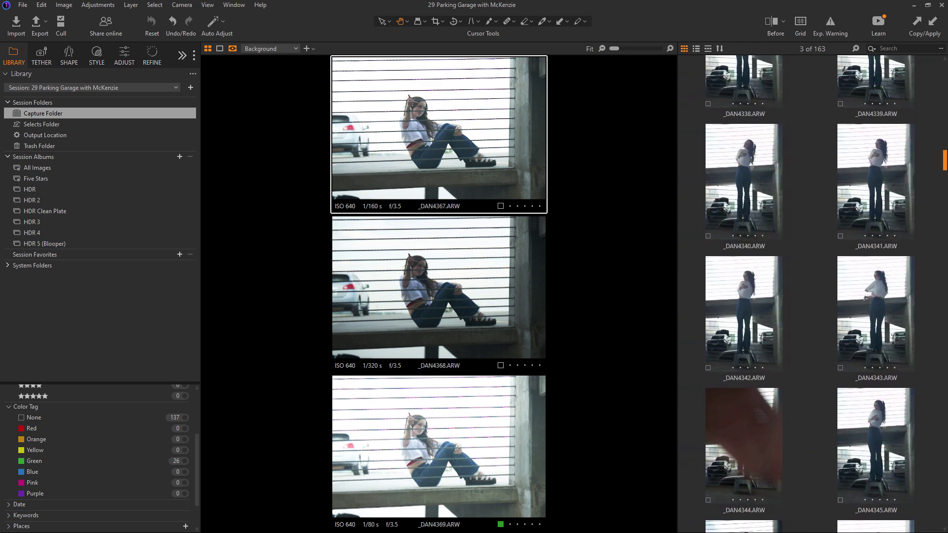
Filter the browser to the 26 green-tagged picks and view _DAN4381 full size.
click(93, 460)
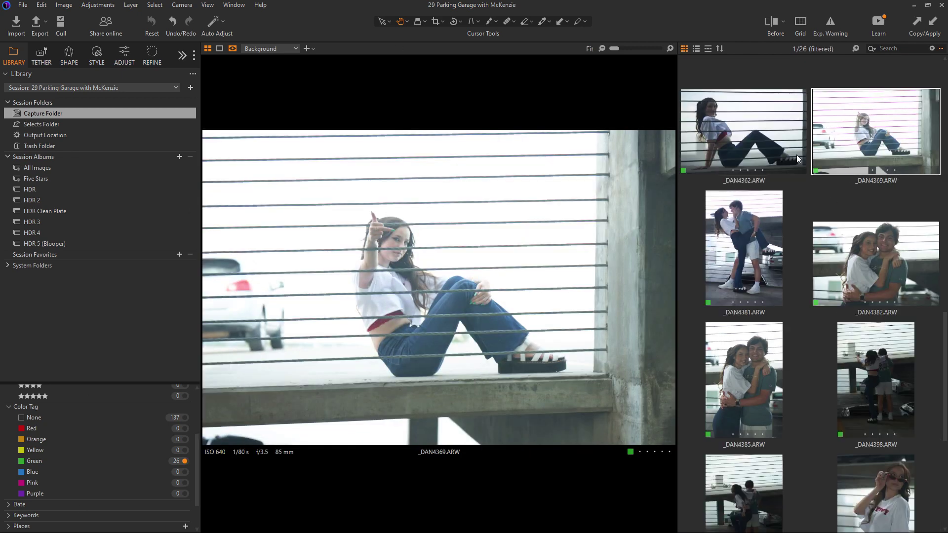
click(790, 212)
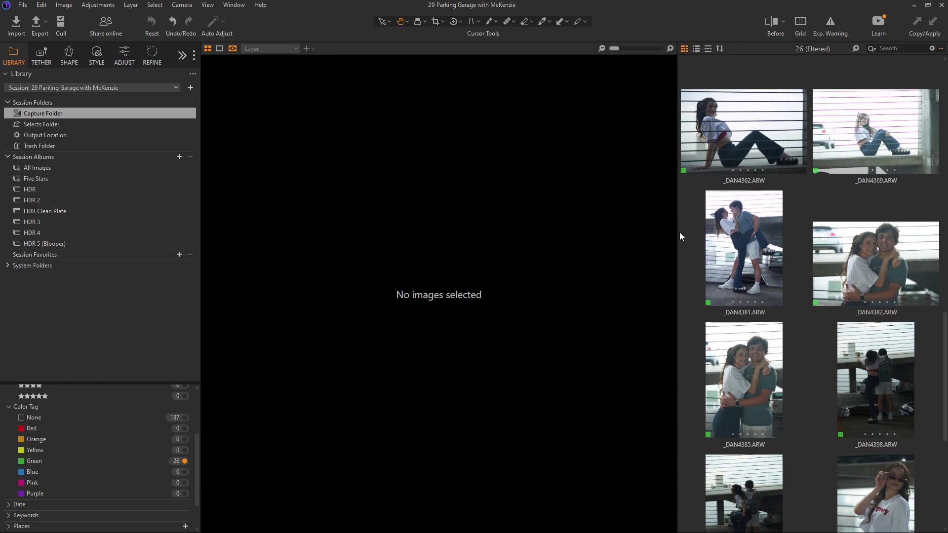
click(720, 239)
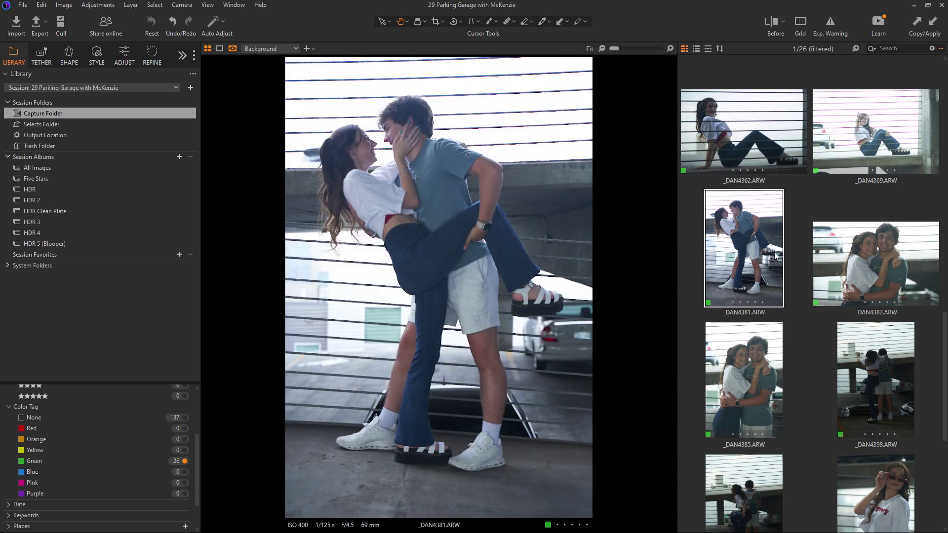
drag(943, 384, 940, 496)
scroll(933, 461, up, 5)
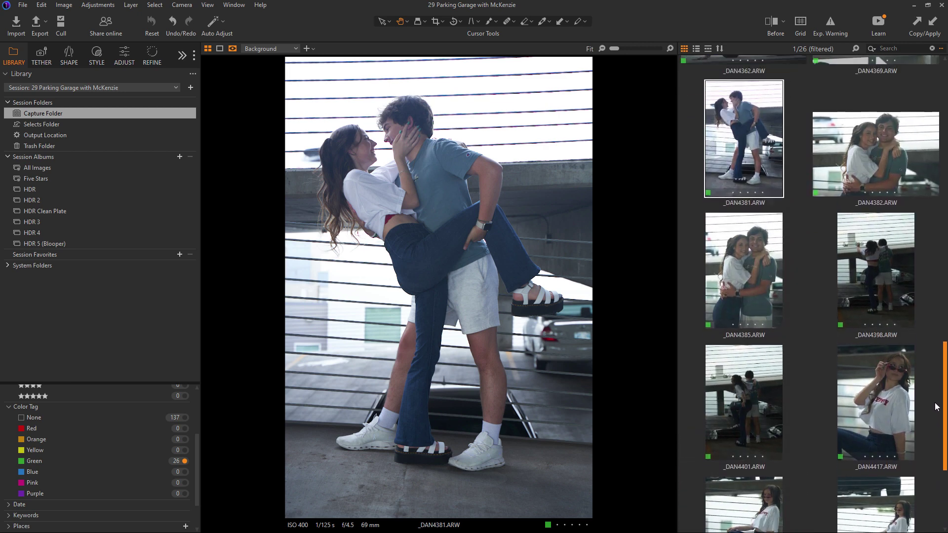
scroll(933, 390, up, 2)
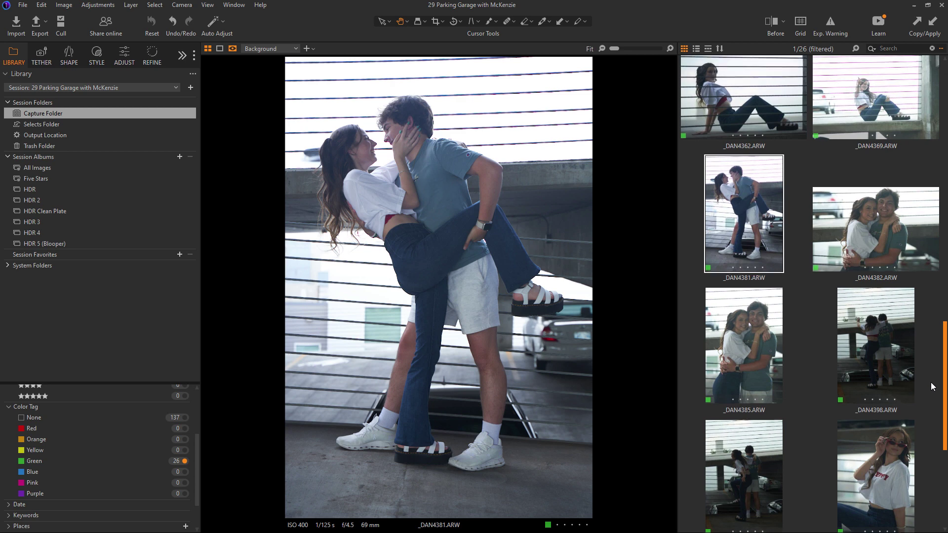
scroll(934, 377, down, 4)
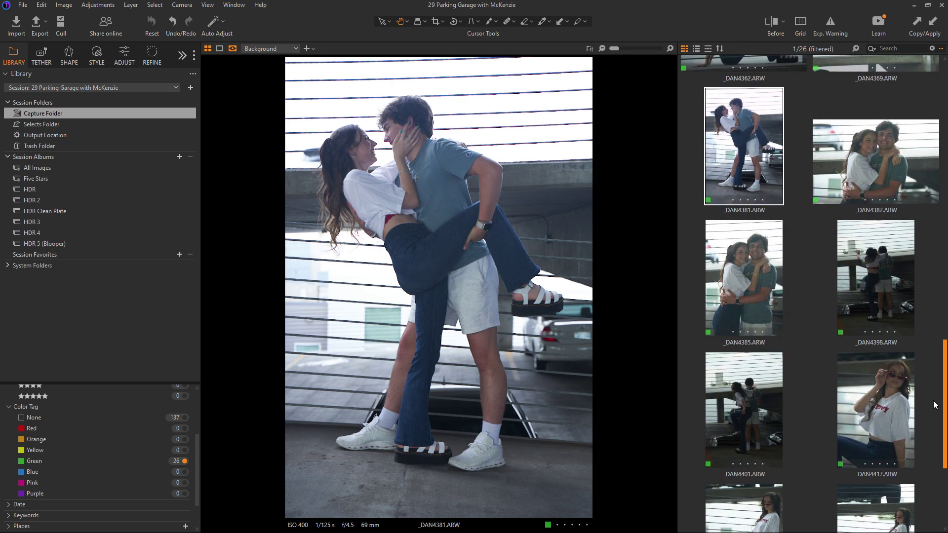